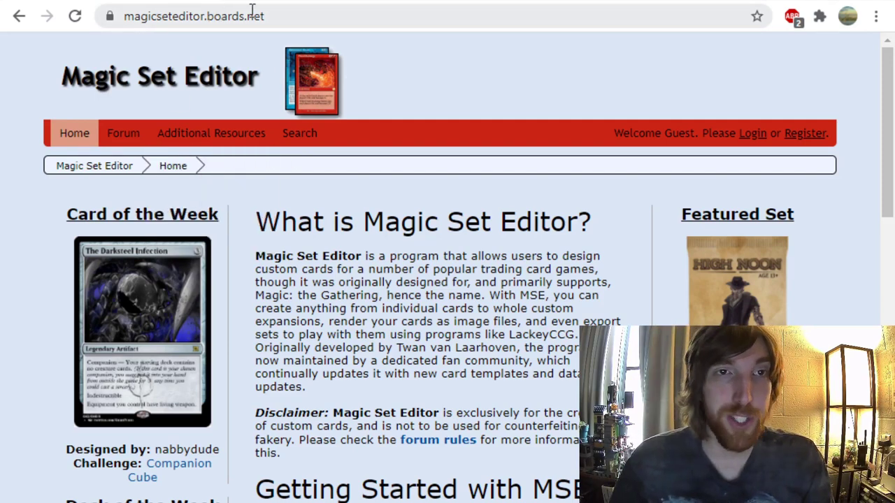
# - Open the MSE downloads page in Chrome and look through its download options
pyautogui.moveTo(196, 134)
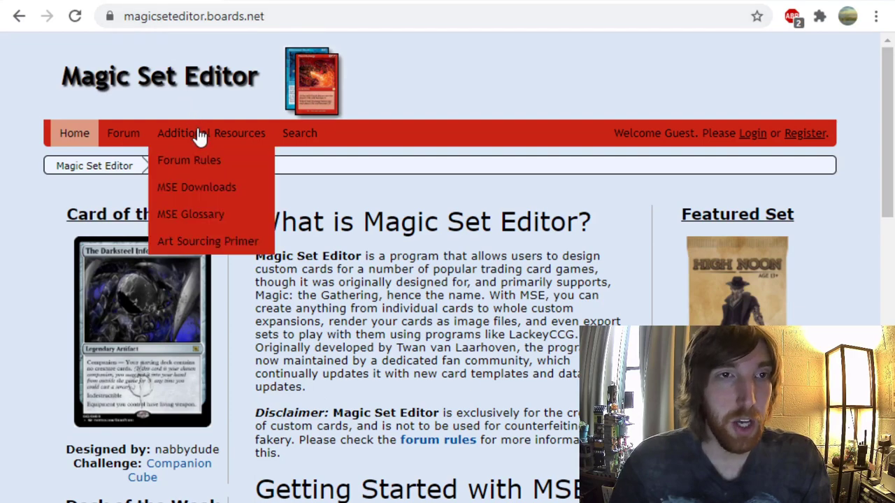
pyautogui.click(197, 188)
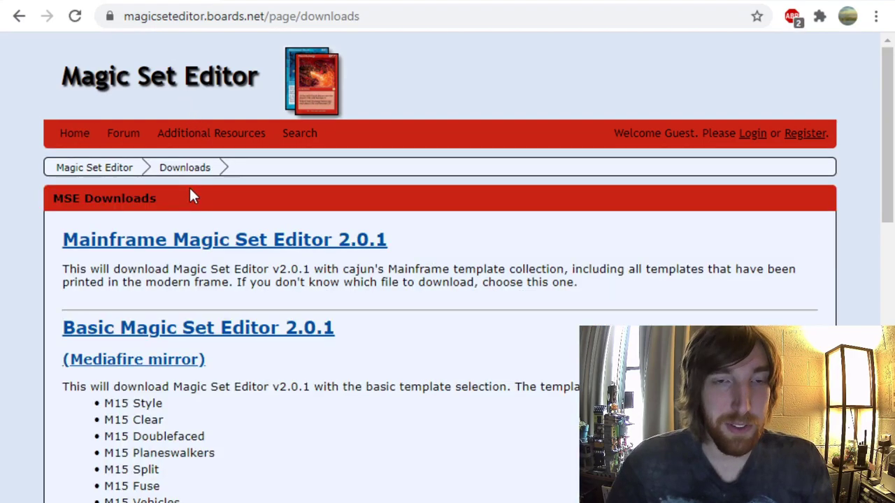
pyautogui.scroll(-1, 190, 186)
pyautogui.scroll(-4, 207, 178)
pyautogui.scroll(3, 297, 267)
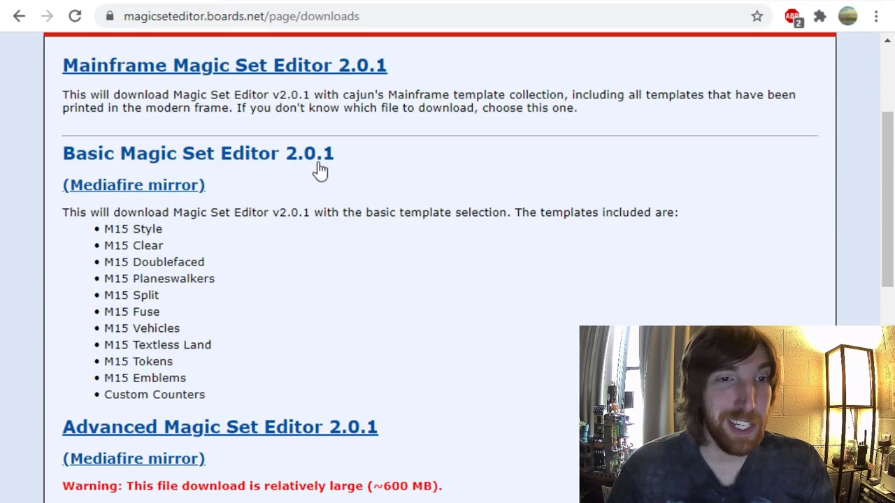
pyautogui.scroll(-1, 318, 171)
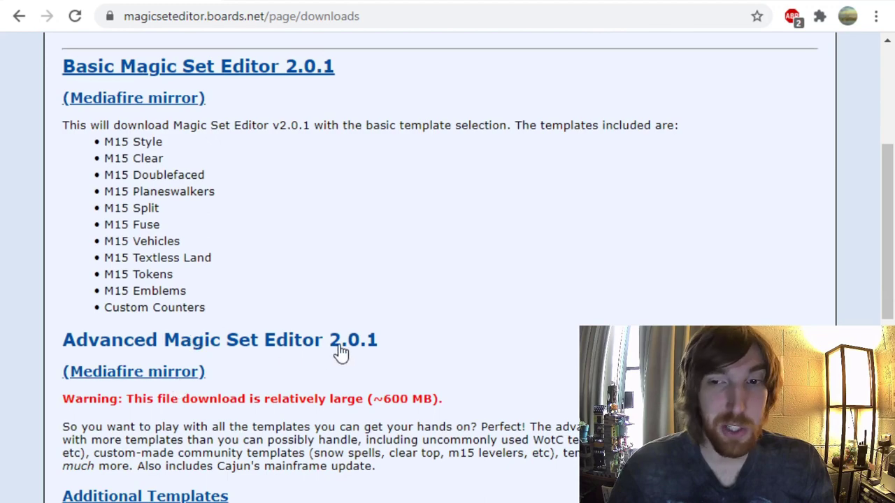
pyautogui.scroll(-2, 340, 354)
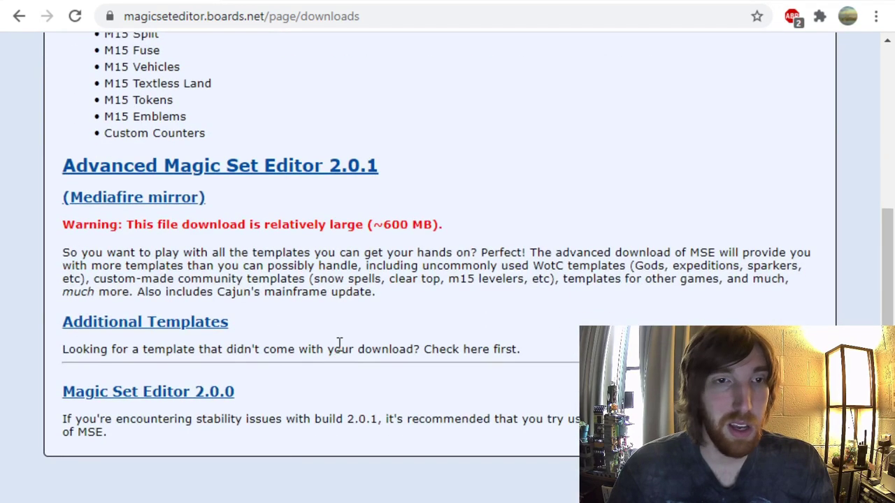
pyautogui.scroll(5, 329, 342)
pyautogui.scroll(-1, 266, 301)
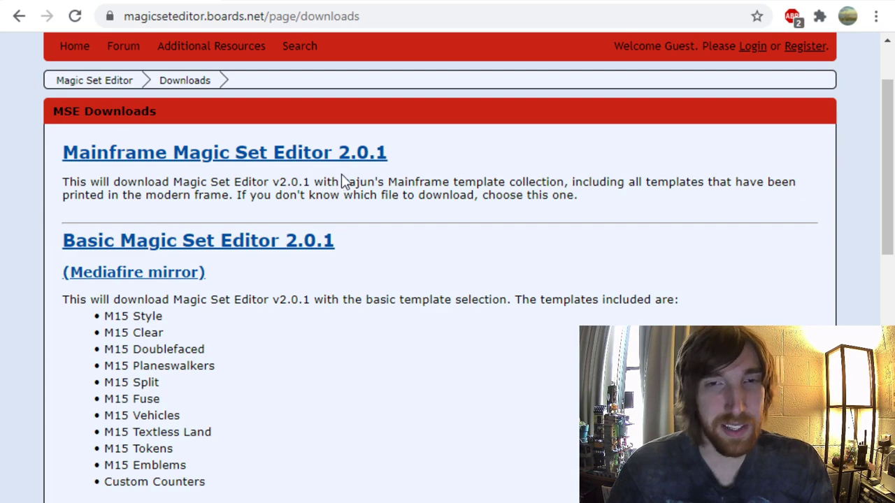
pyautogui.moveTo(341, 182); pyautogui.dragTo(372, 183)
pyautogui.click(300, 258)
pyautogui.scroll(-5, 255, 196)
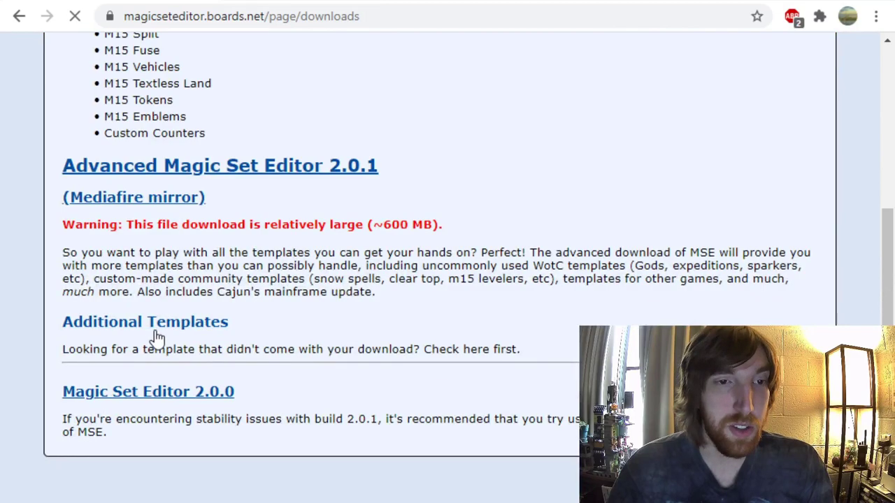
# - Open the Template Index of additional MSE templates and scroll through it
pyautogui.click(155, 326)
pyautogui.scroll(-3, 277, 241)
pyautogui.scroll(-14, 278, 238)
pyautogui.scroll(16, 279, 241)
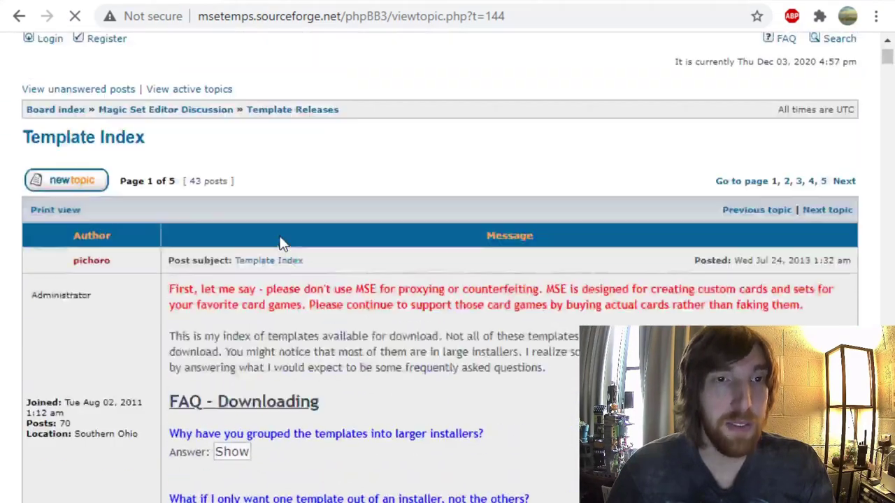
pyautogui.scroll(2, 280, 241)
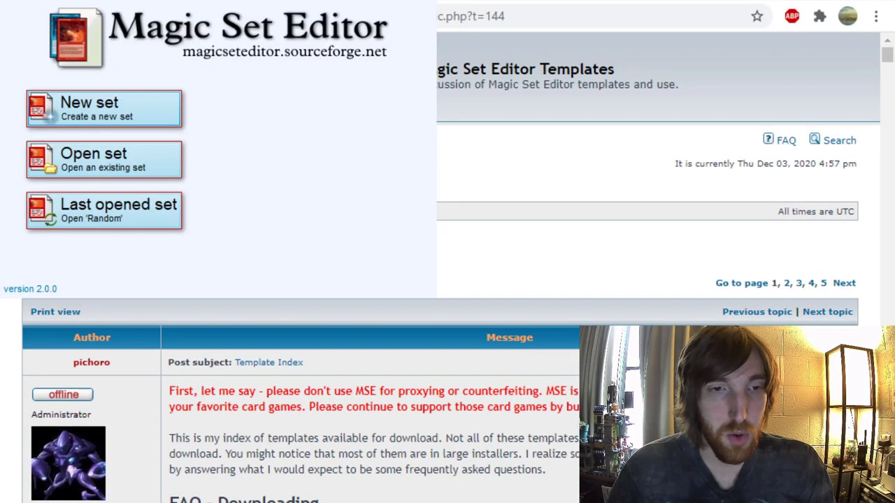
# - Start a new set and preview the A:NR Corp, A:NR Runner and Star Trek 1e game types
pyautogui.click(140, 119)
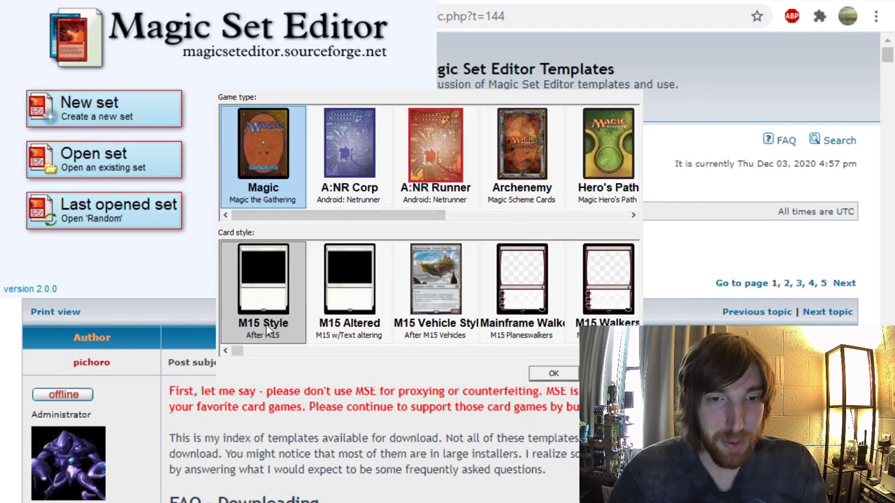
pyautogui.hscroll(4, 347, 137)
pyautogui.hscroll(-3, 350, 137)
pyautogui.hscroll(-1, 349, 137)
pyautogui.click(328, 136)
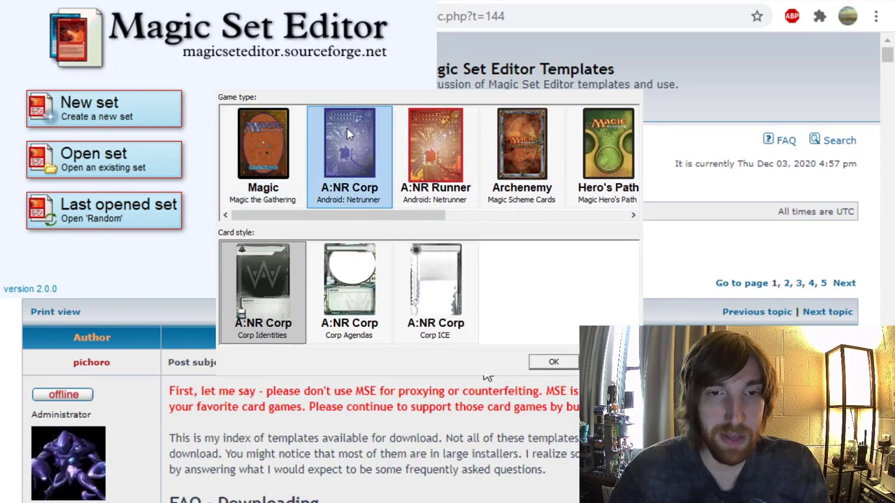
pyautogui.click(451, 147)
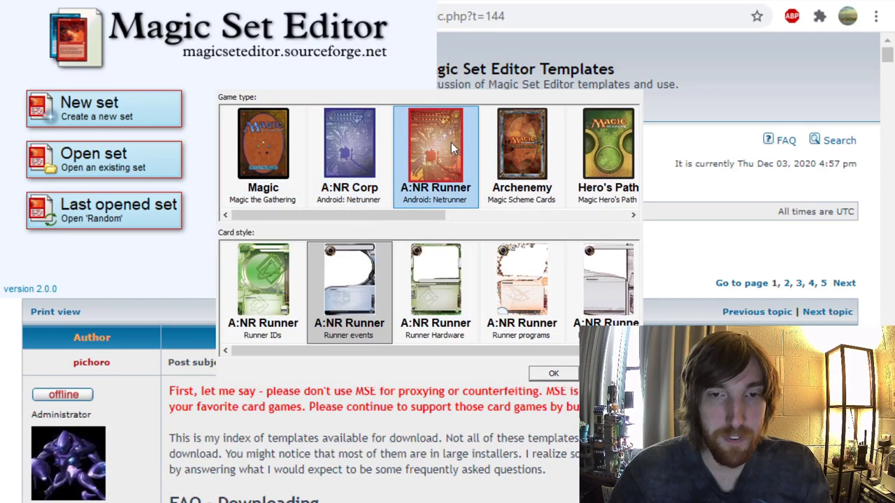
pyautogui.click(363, 134)
pyautogui.click(413, 138)
pyautogui.hscroll(4, 413, 138)
pyautogui.click(519, 144)
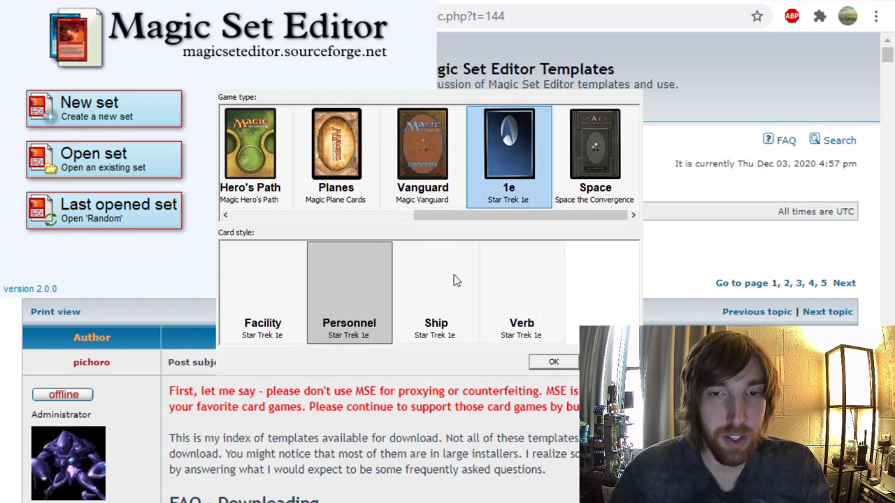
pyautogui.hscroll(-4, 413, 143)
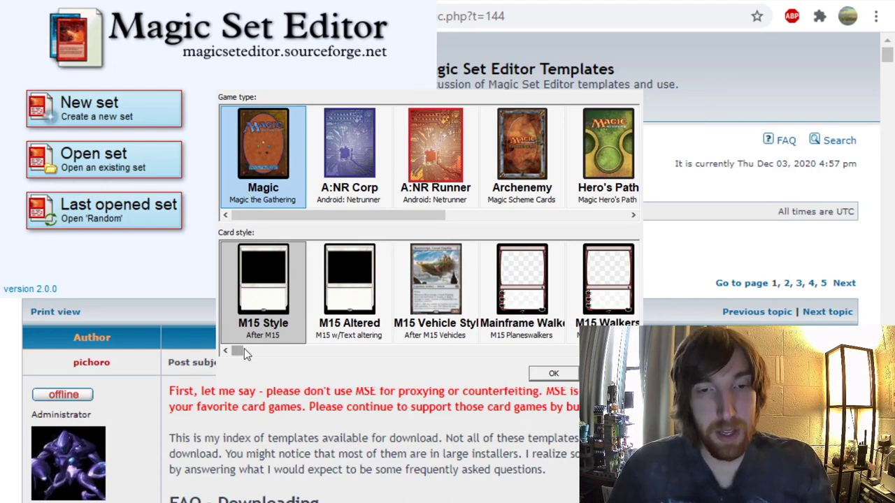
# - Compare M15 Altered and M15 Vehicle Style, then settle on M15 Style for Magic
pyautogui.moveTo(244, 350)
pyautogui.mouseDown()
pyautogui.moveTo(521, 351)
pyautogui.moveTo(440, 371)
pyautogui.moveTo(238, 353)
pyautogui.mouseUp()
pyautogui.click(348, 293)
pyautogui.click(297, 291)
pyautogui.click(432, 287)
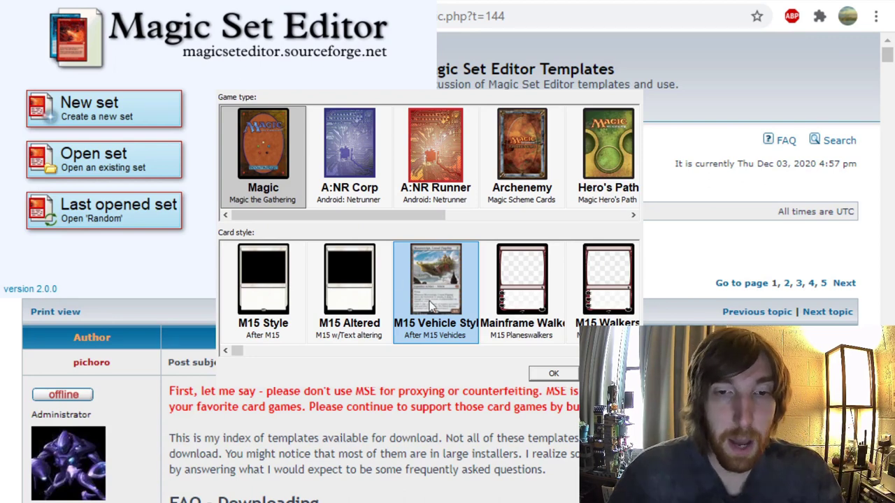
pyautogui.click(256, 291)
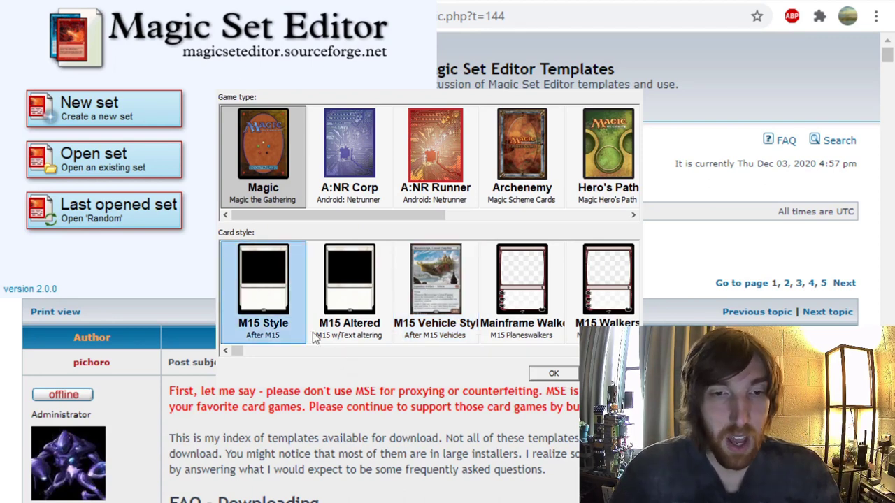
# - Create the Magic set and switch its first card's style to M15 Vehicle Style
pyautogui.click(548, 376)
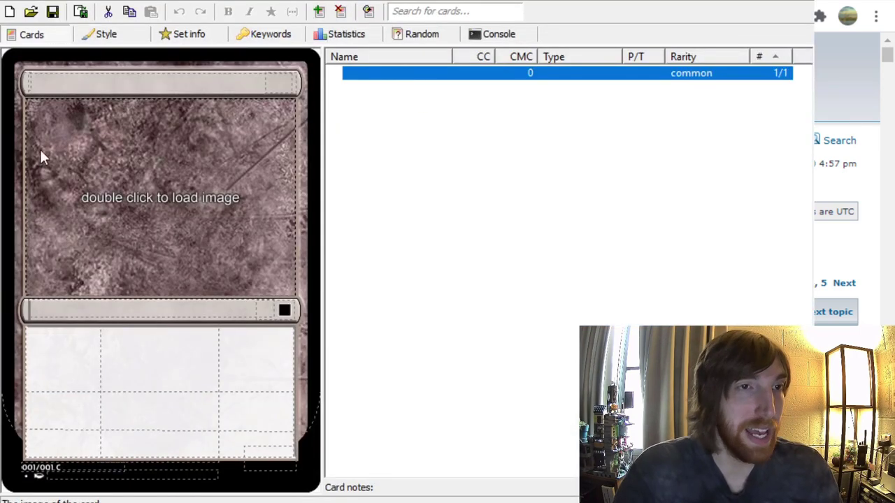
pyautogui.click(127, 37)
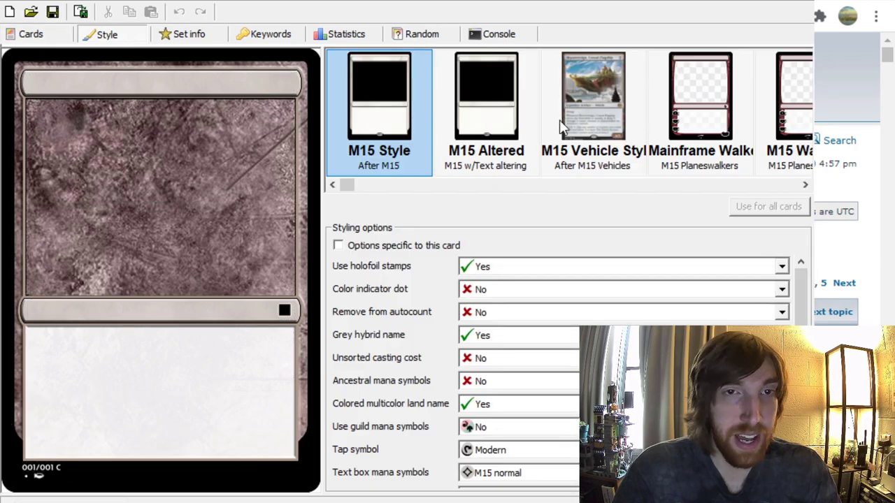
pyautogui.click(582, 125)
pyautogui.click(32, 38)
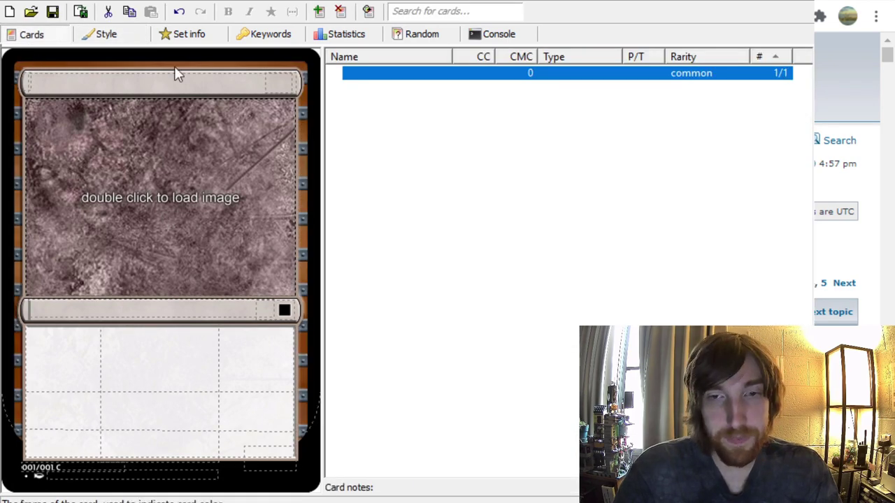
# - Name the card Joe with mana cost 3W and type line Artifact — Vehicle
pyautogui.click(86, 82)
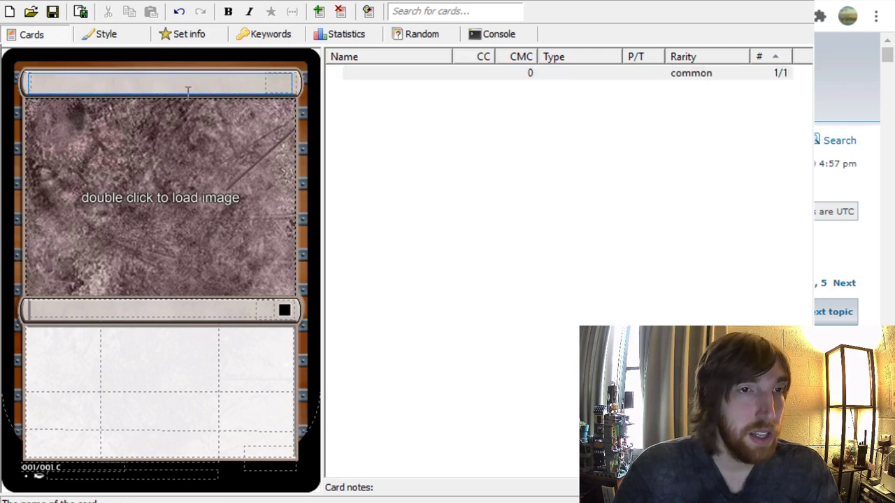
pyautogui.write('Joe')
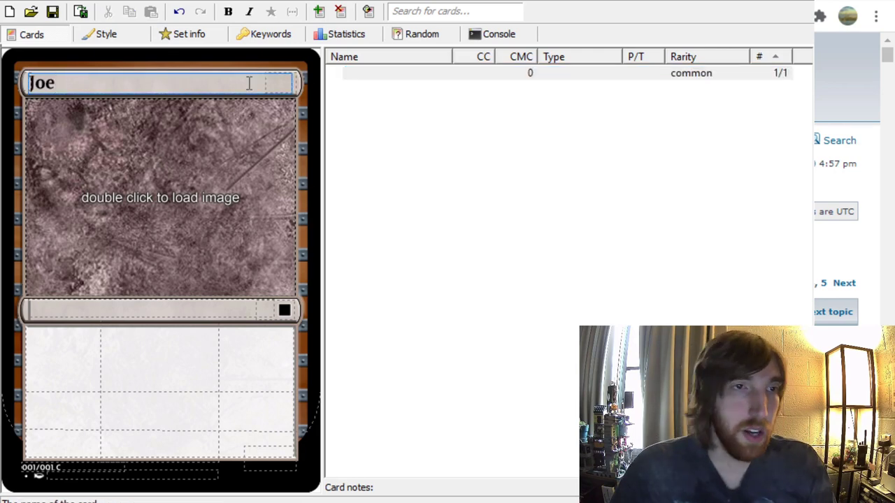
pyautogui.click(287, 83)
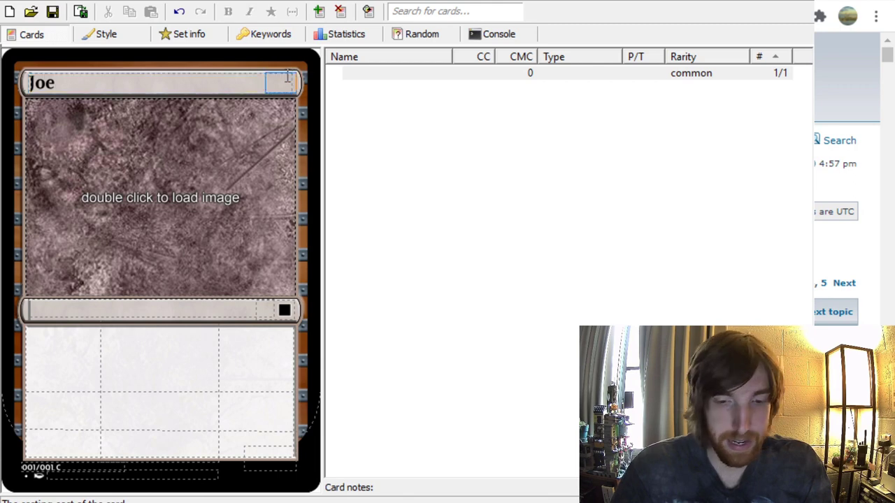
pyautogui.write('3W')
pyautogui.click(64, 305)
pyautogui.write('Artifact')
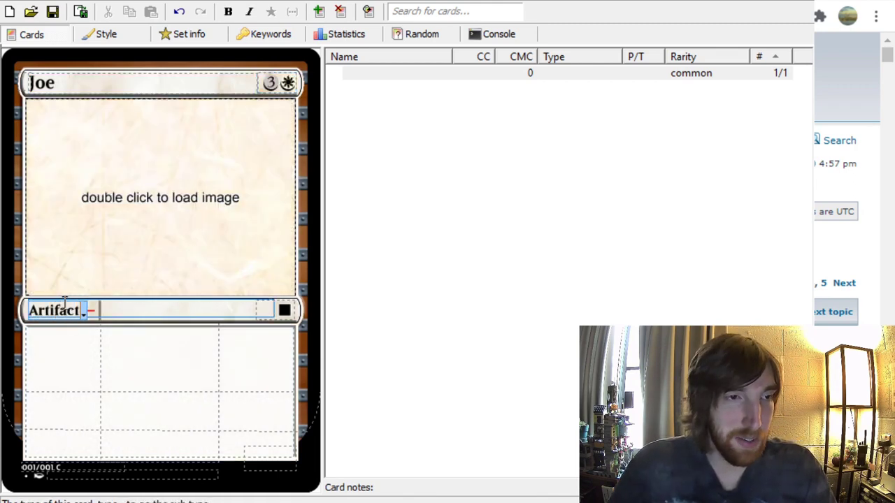
pyautogui.press('BackSpace')
pyautogui.press('BackSpace')
pyautogui.press('BackSpace')
pyautogui.press('BackSpace')
pyautogui.press('BackSpace')
pyautogui.press('BackSpace')
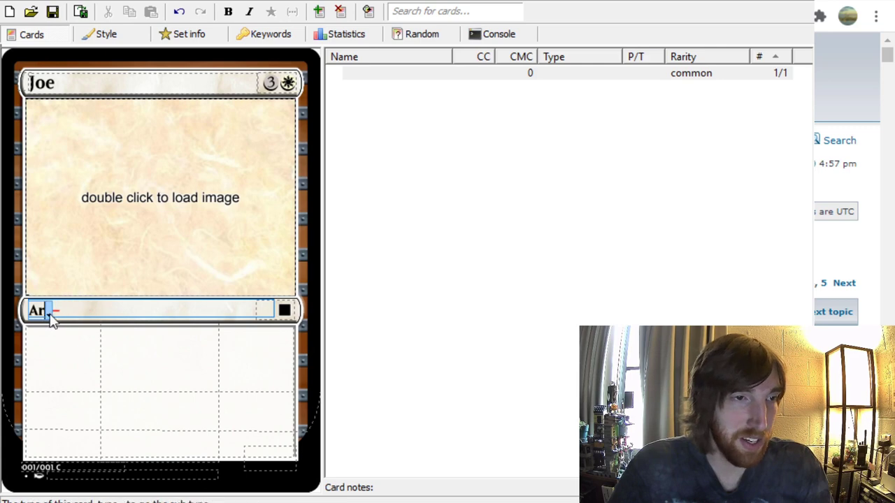
pyautogui.write('tifact')
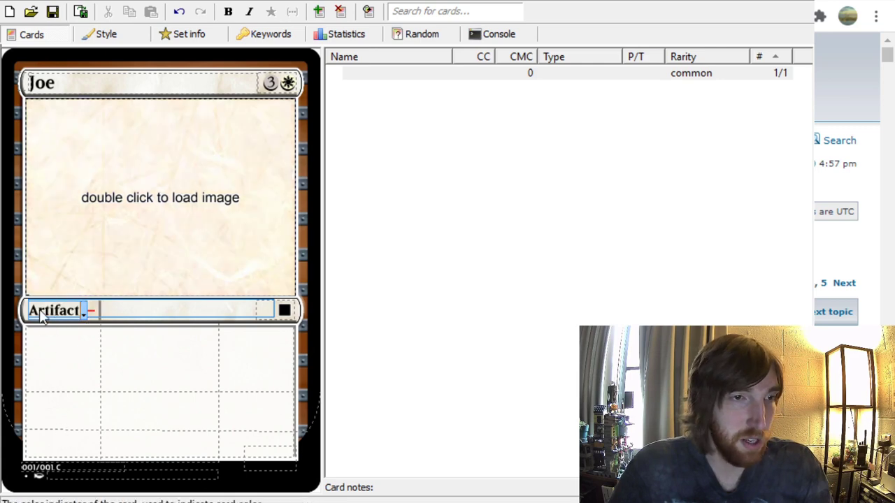
pyautogui.click(104, 313)
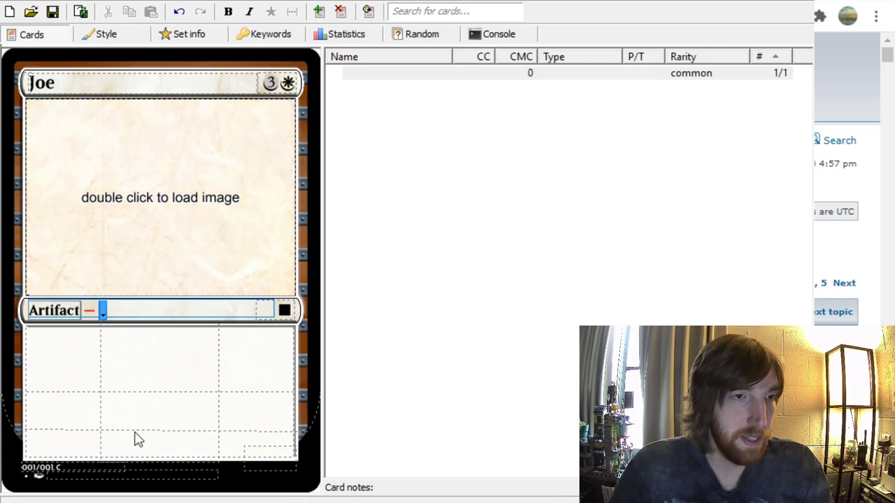
pyautogui.write('Vehicle')
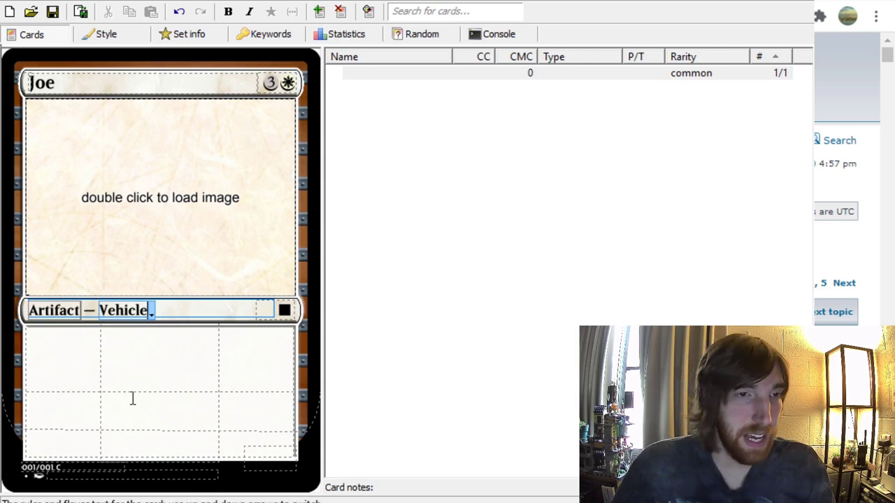
# - Write Vigilance and Crew 3 as Joe's rules text on separate lines
pyautogui.click(65, 367)
pyautogui.write('Vigilance')
pyautogui.press('Return')
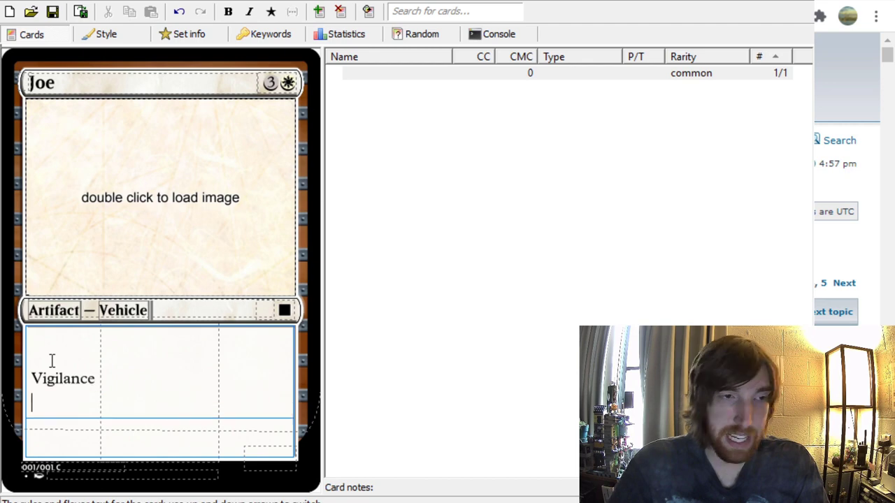
pyautogui.write('Crew 3')
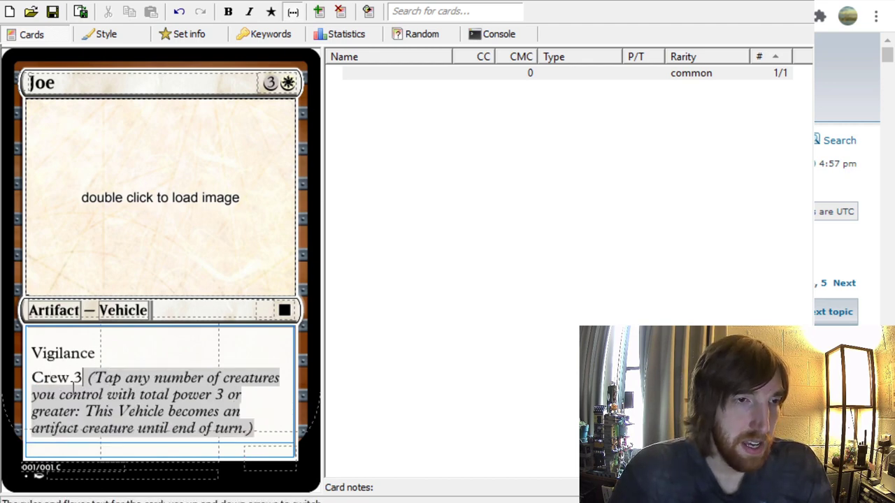
pyautogui.press('BackSpace')
pyautogui.press('BackSpace')
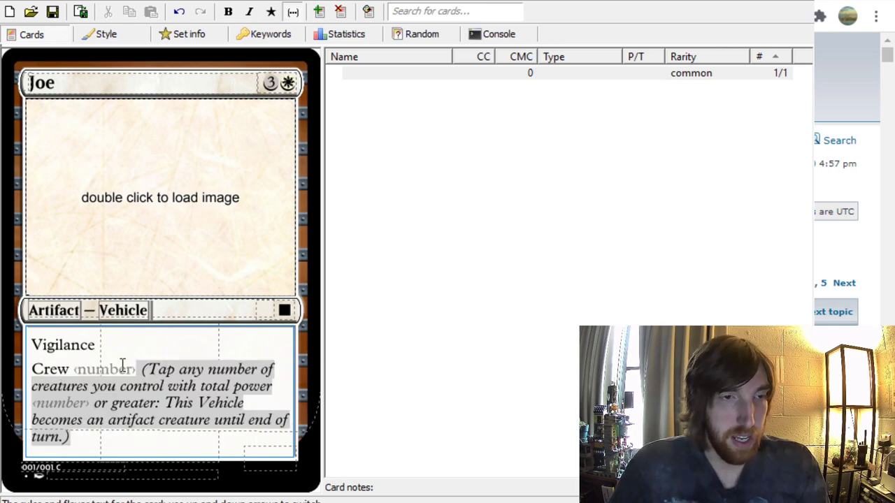
pyautogui.click(145, 367)
pyautogui.click(116, 375)
pyautogui.write('3')
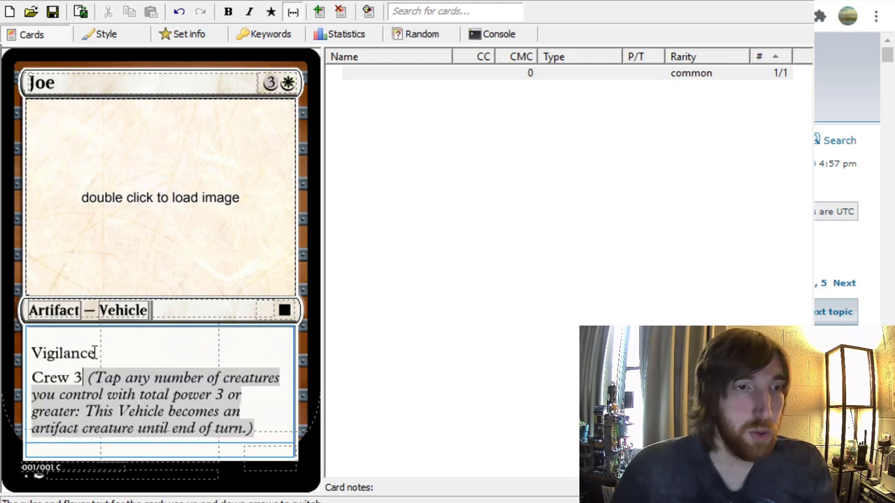
pyautogui.moveTo(88, 378); pyautogui.dragTo(274, 431)
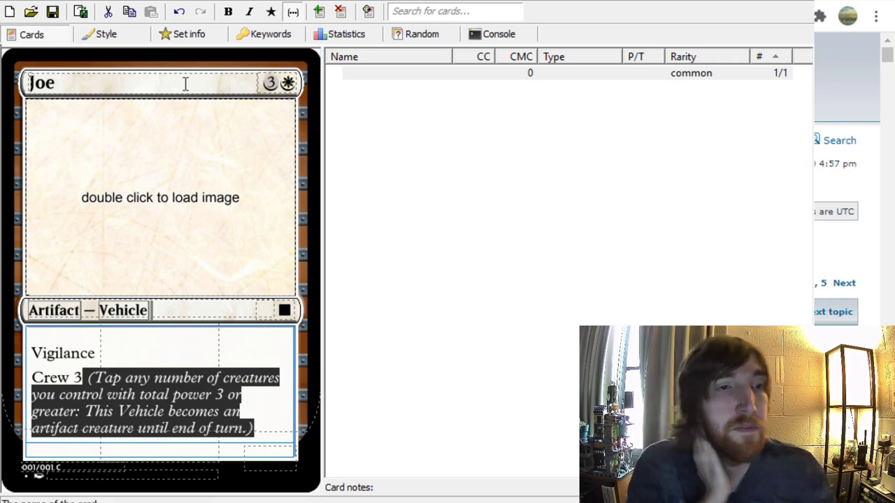
# - Turn on Vigilance's reminder text "(Attacking doesn't cause it to tap.)" while keeping Crew 3's reminder
pyautogui.moveTo(108, 359); pyautogui.dragTo(35, 353)
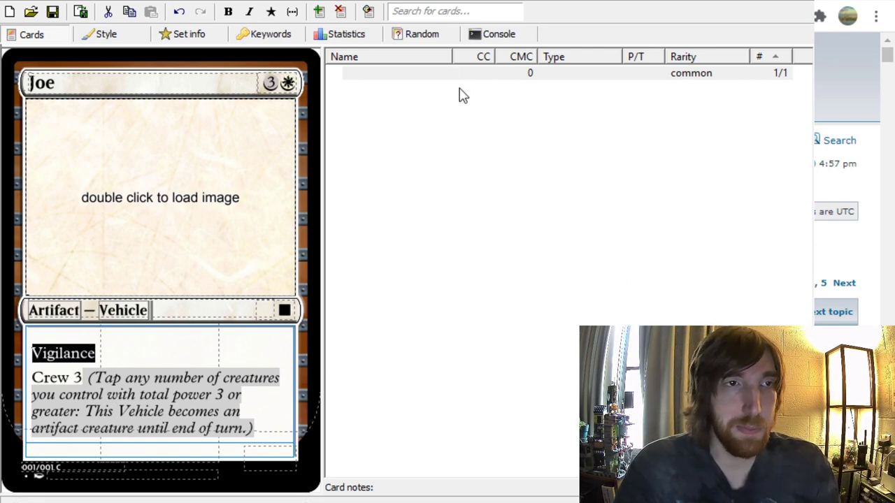
pyautogui.click(293, 13)
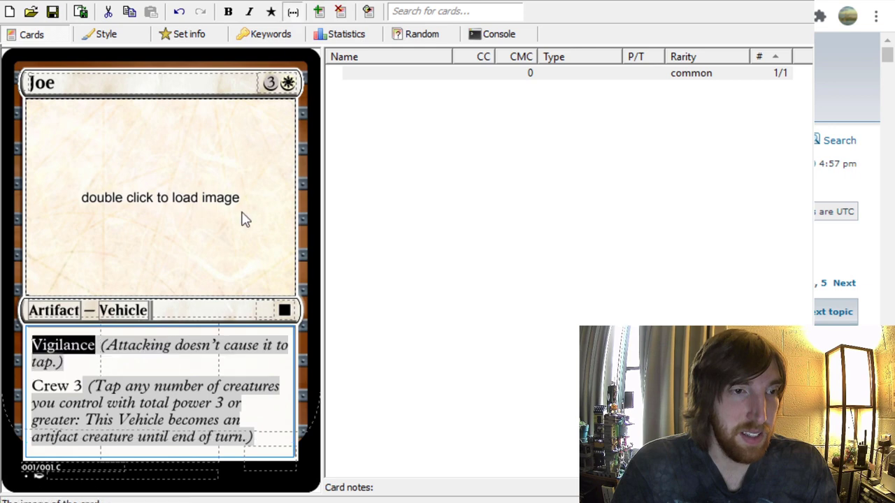
pyautogui.click(98, 347)
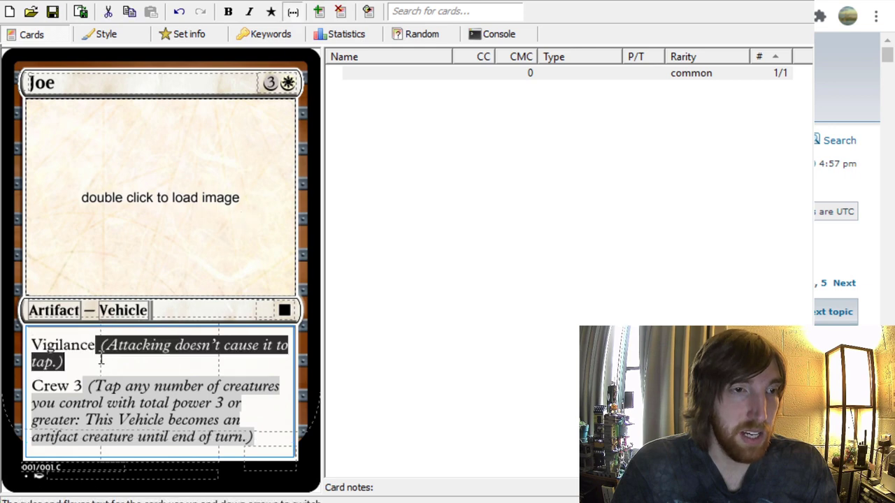
pyautogui.click(294, 12)
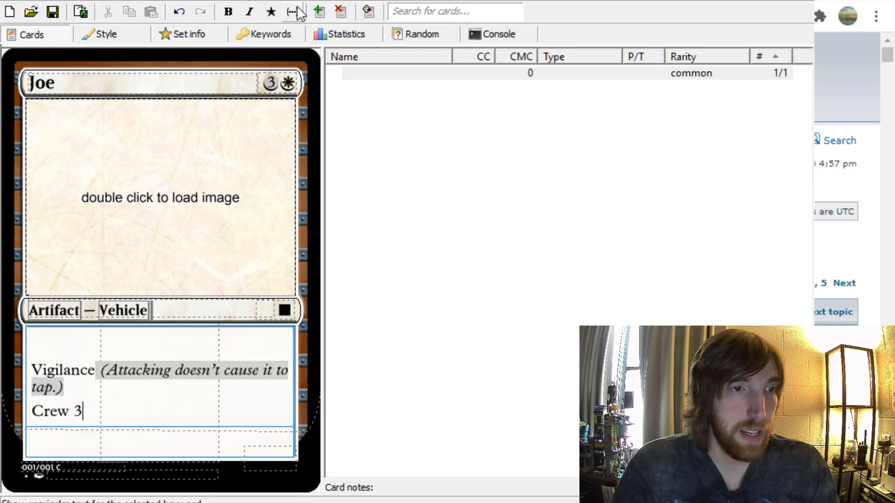
pyautogui.click(100, 362)
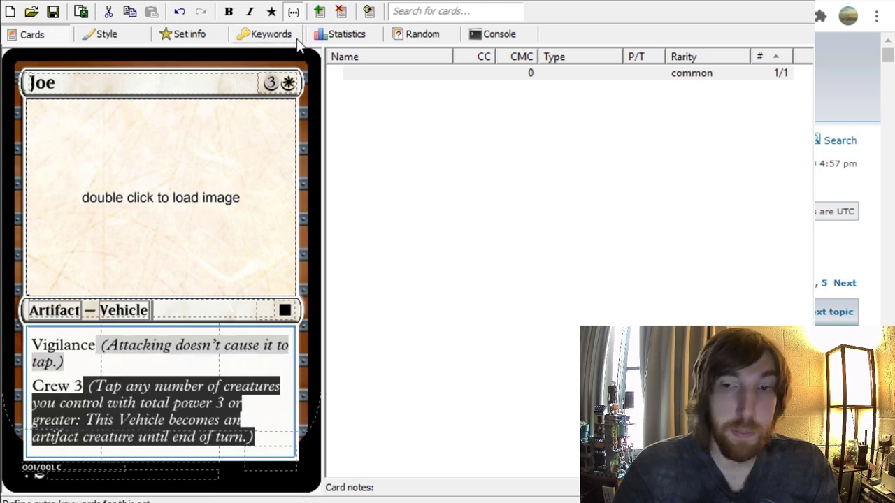
# - Browse the set's keyword list and select the Champion <a> <name> reminder text
pyautogui.click(272, 35)
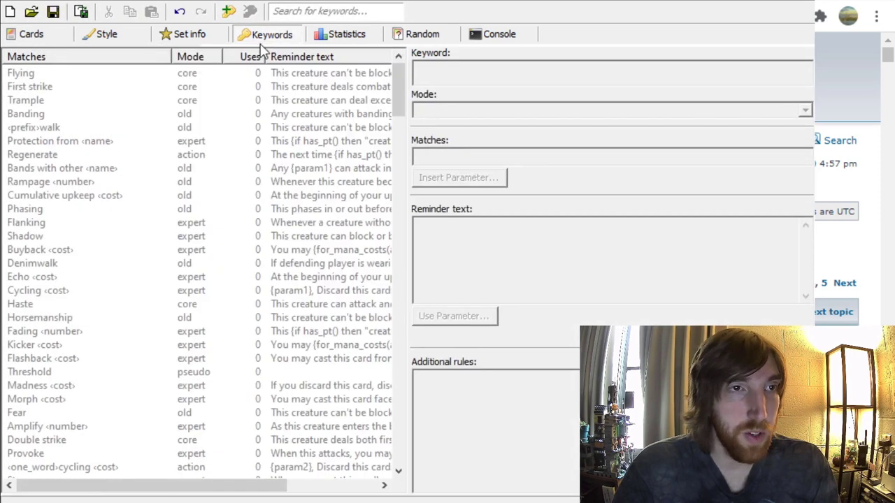
pyautogui.moveTo(397, 81); pyautogui.dragTo(395, 140)
pyautogui.scroll(-20, 224, 146)
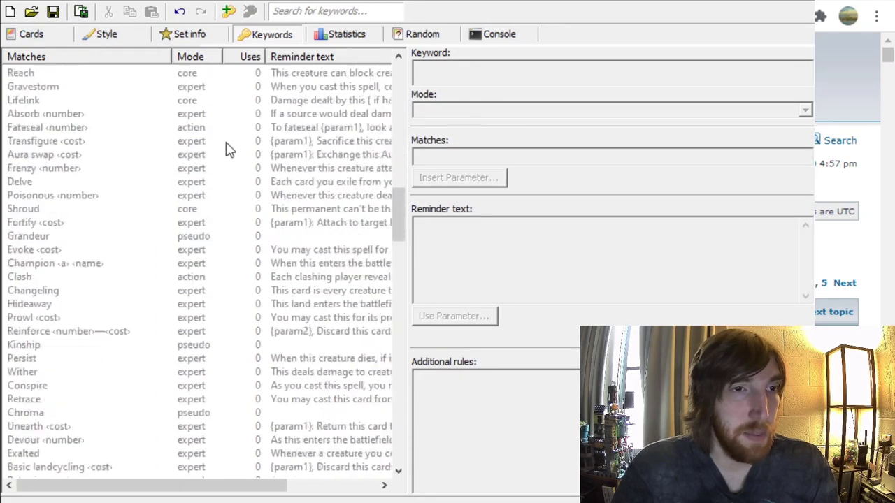
pyautogui.scroll(7, 237, 132)
pyautogui.click(28, 183)
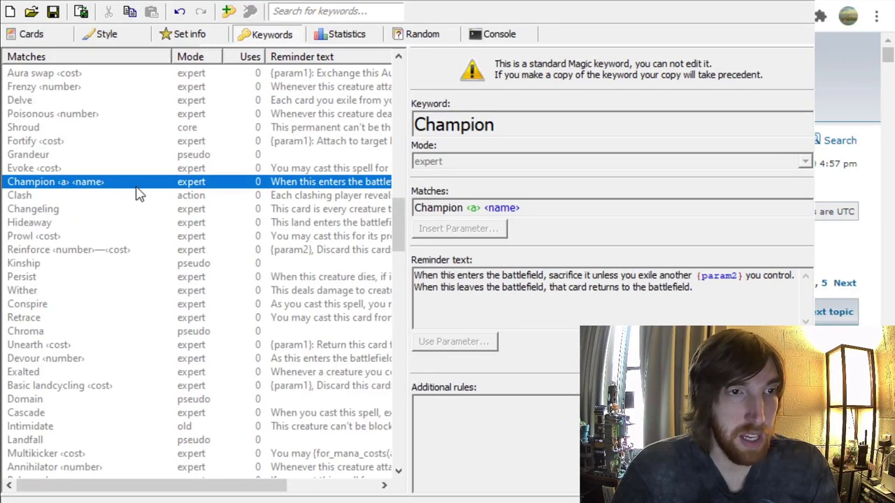
pyautogui.click(416, 275)
pyautogui.hotkey('ctrl', 'a')
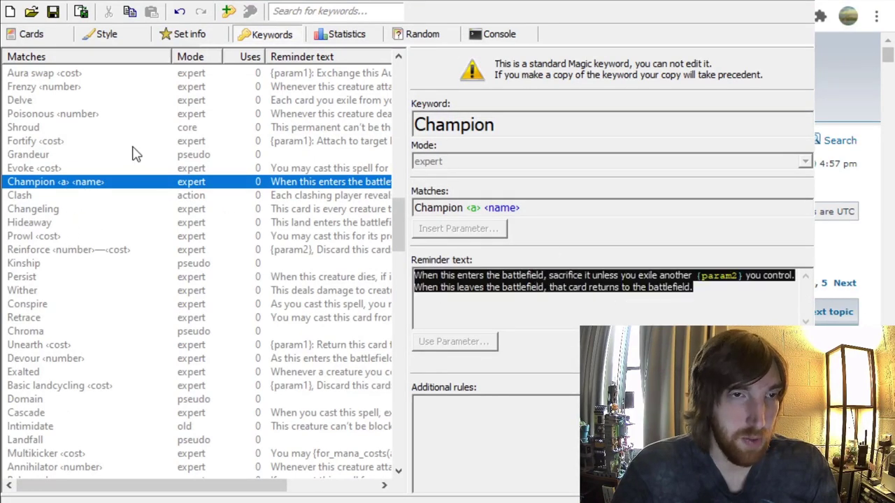
pyautogui.scroll(20, 166, 60)
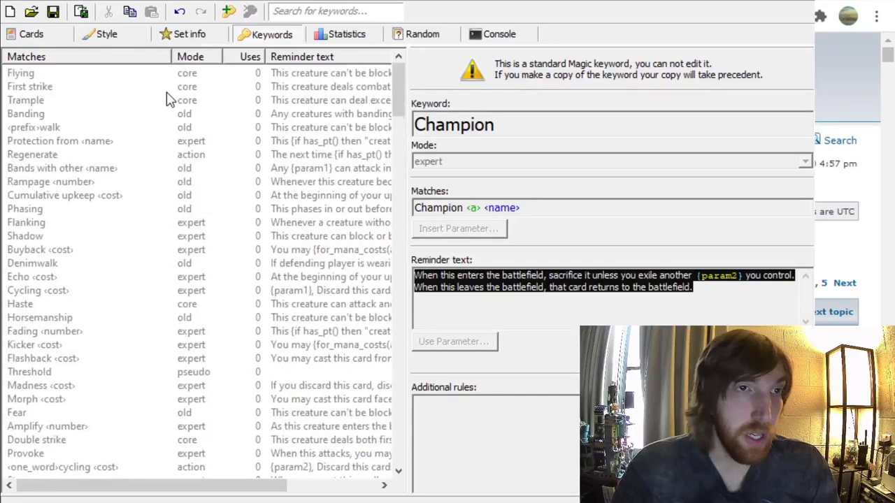
# - Add a Wander line above Vigilance in Joe's rules text
pyautogui.click(38, 35)
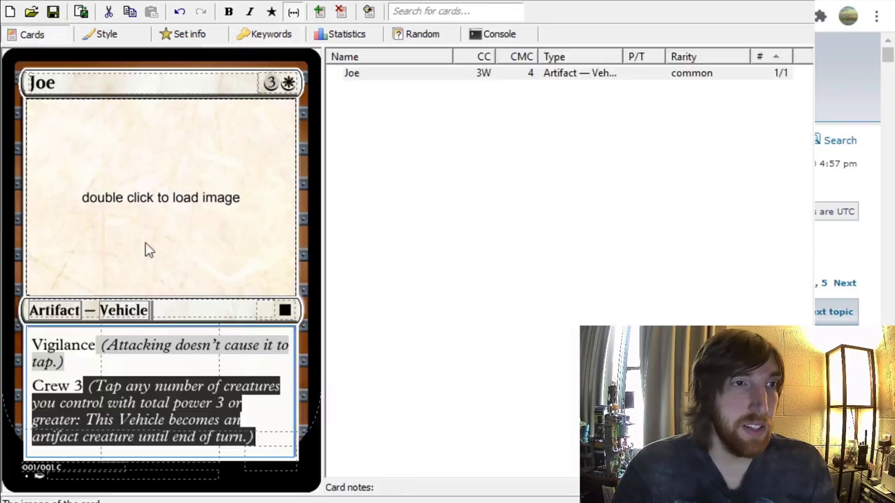
pyautogui.click(30, 344)
pyautogui.press('Return')
pyautogui.press('Up')
pyautogui.write('Wande')
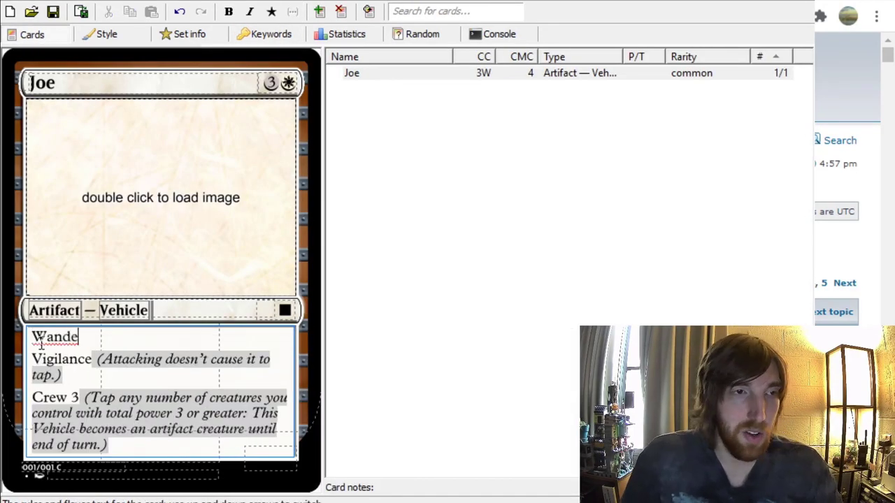
pyautogui.write('r')
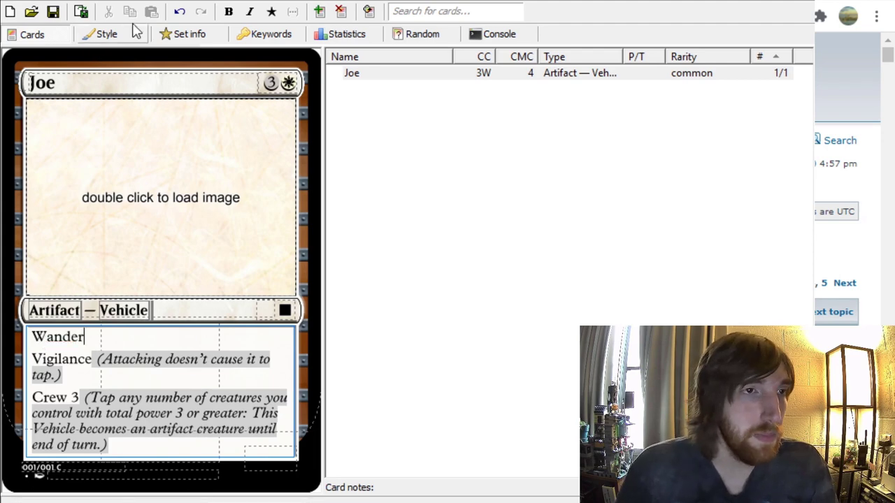
# - Add a custom keyword named Wander with match pattern Wander <number>
pyautogui.click(288, 34)
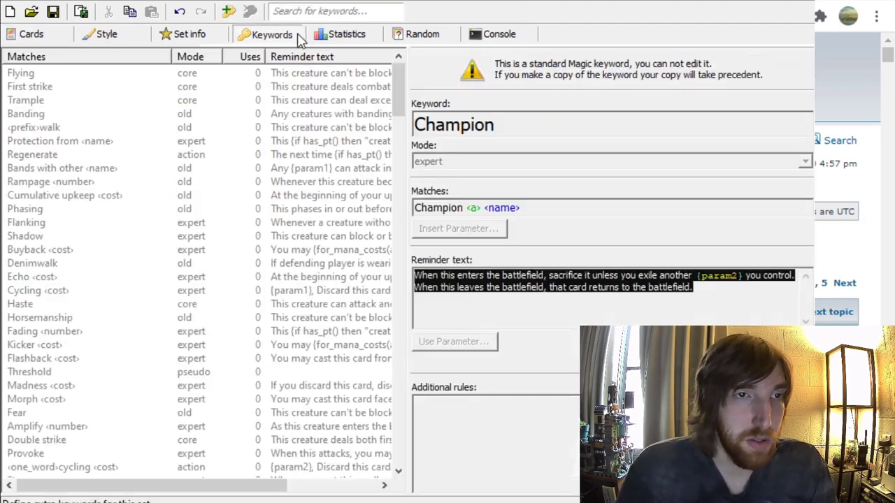
pyautogui.click(222, 14)
pyautogui.click(471, 76)
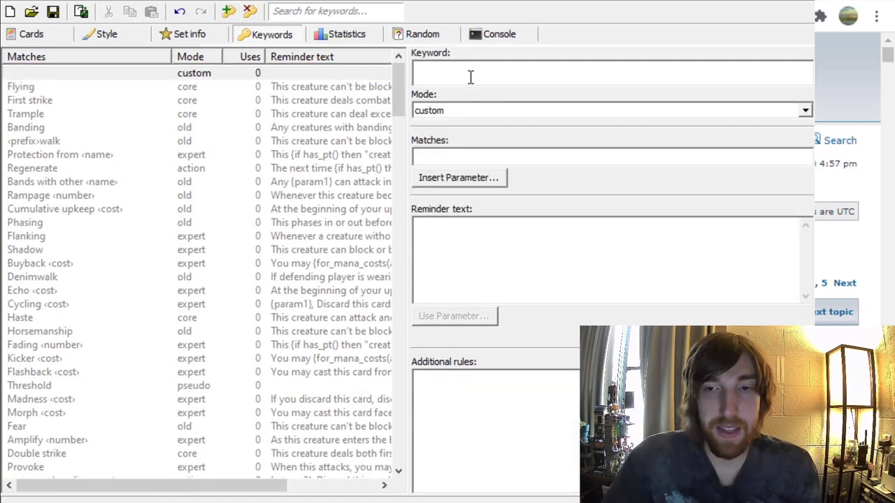
pyautogui.write('Wander')
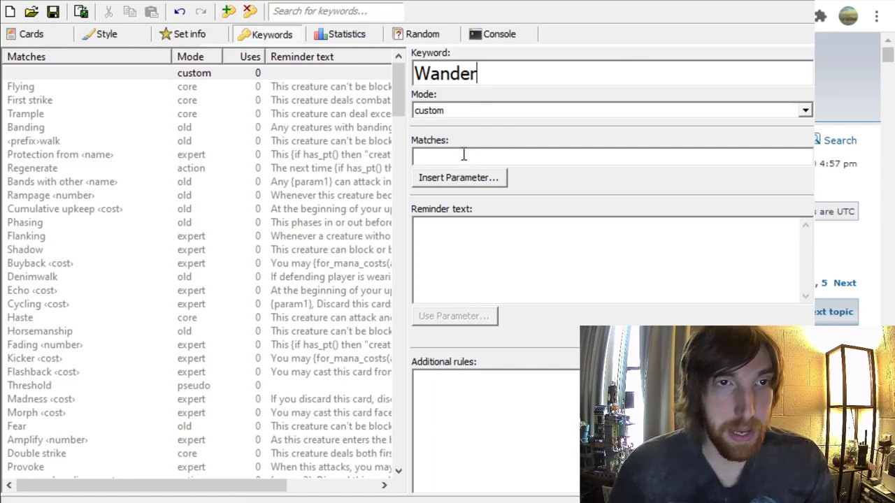
pyautogui.click(434, 157)
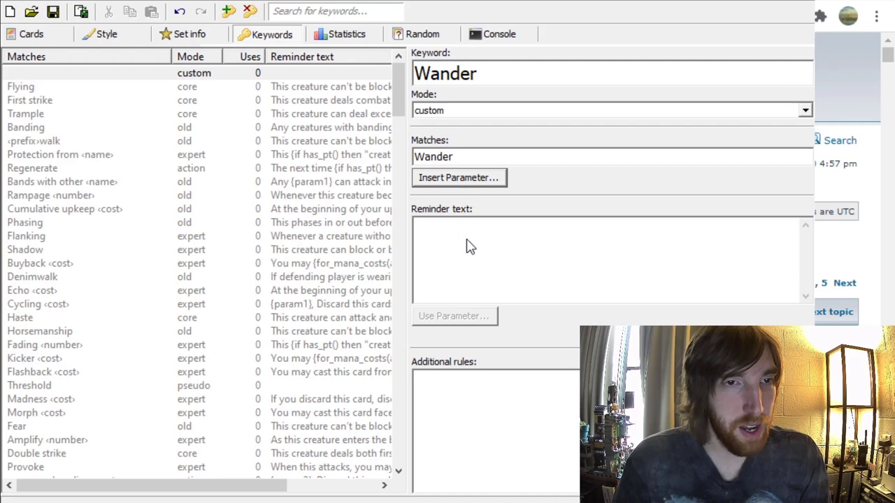
pyautogui.write('<number>')
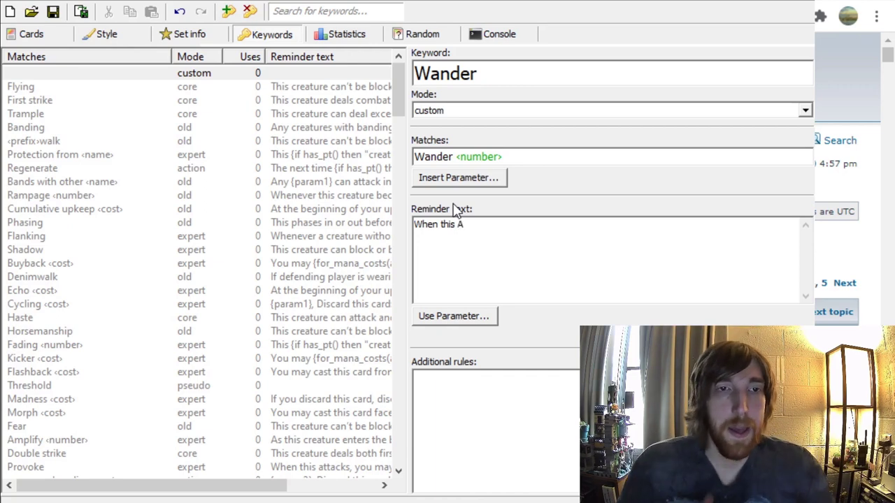
# - Write Wander's reminder text: when this creature/permanent enters, reveal up to english_number(param1) land cards
pyautogui.press('BackSpace')
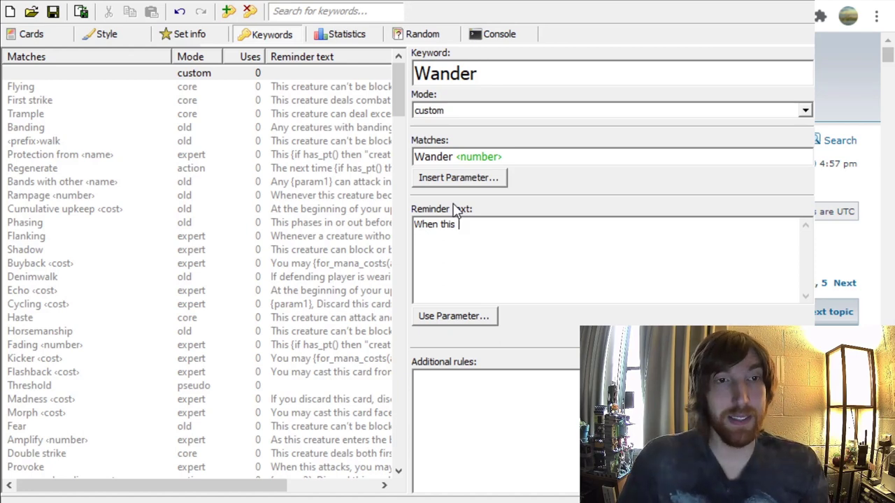
pyautogui.write('{')
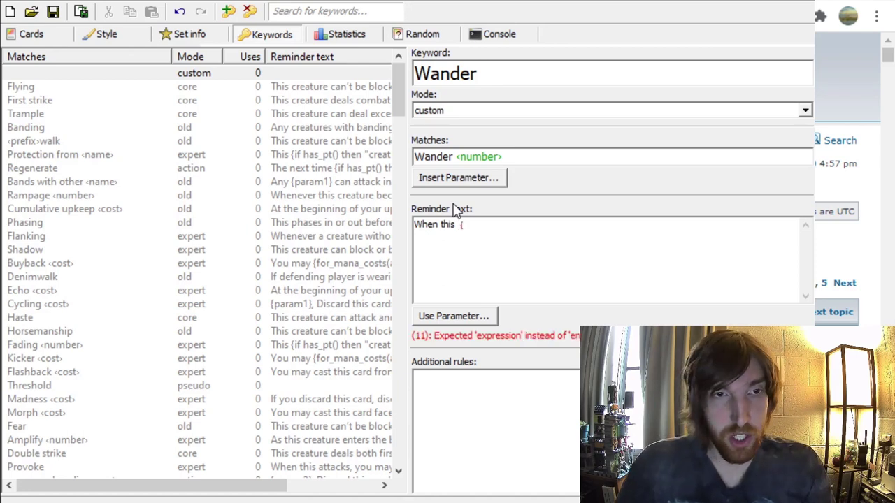
pyautogui.write('if has')
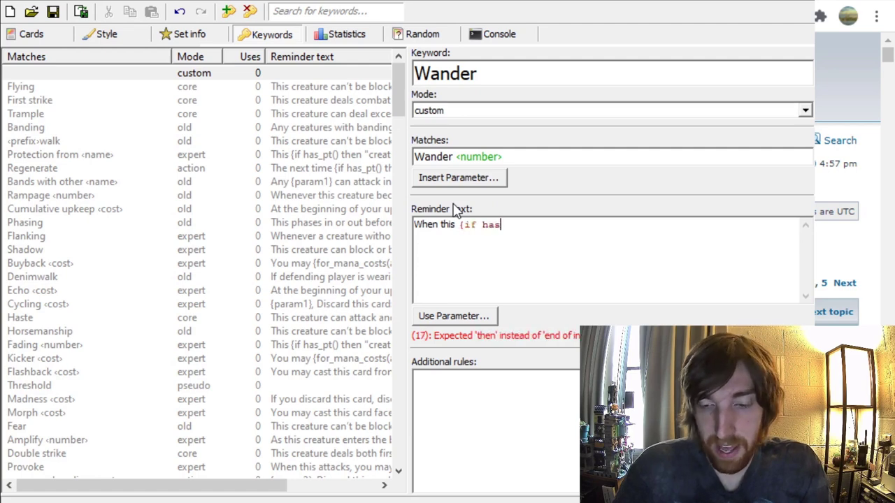
pyautogui.write('_pt() "then')
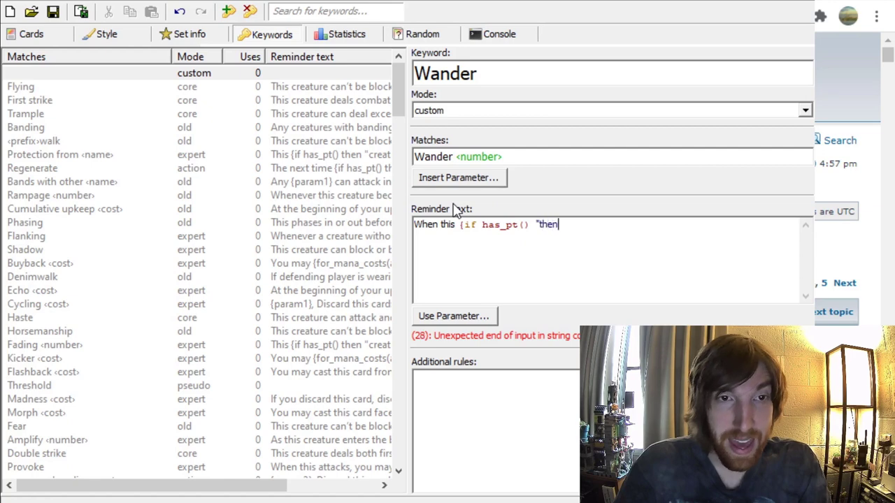
pyautogui.press('BackSpace')
pyautogui.write('then "')
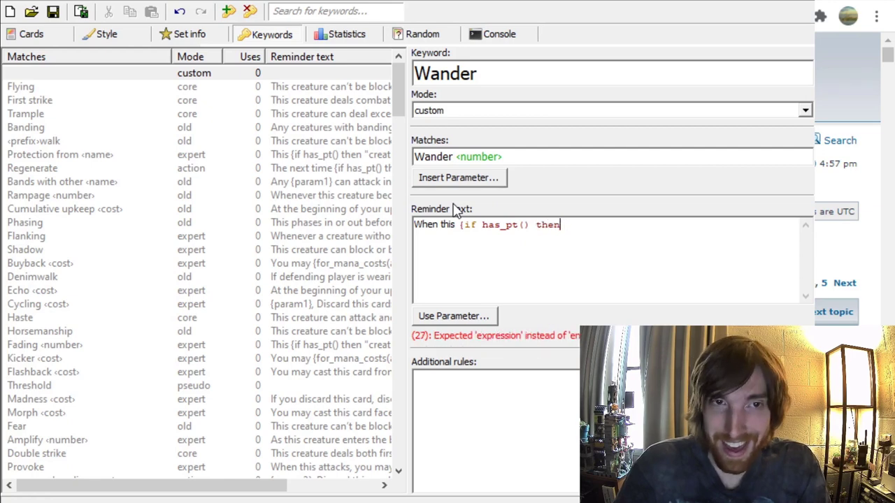
pyautogui.write('creatur')
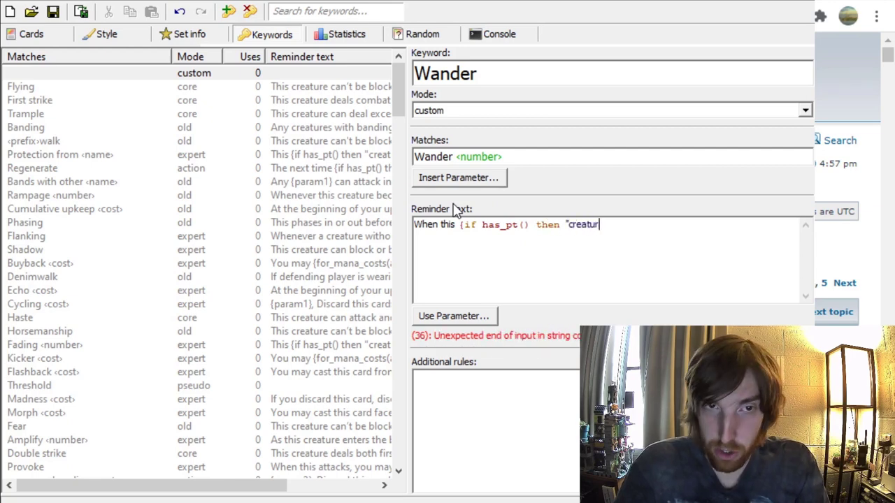
pyautogui.write('e" po')
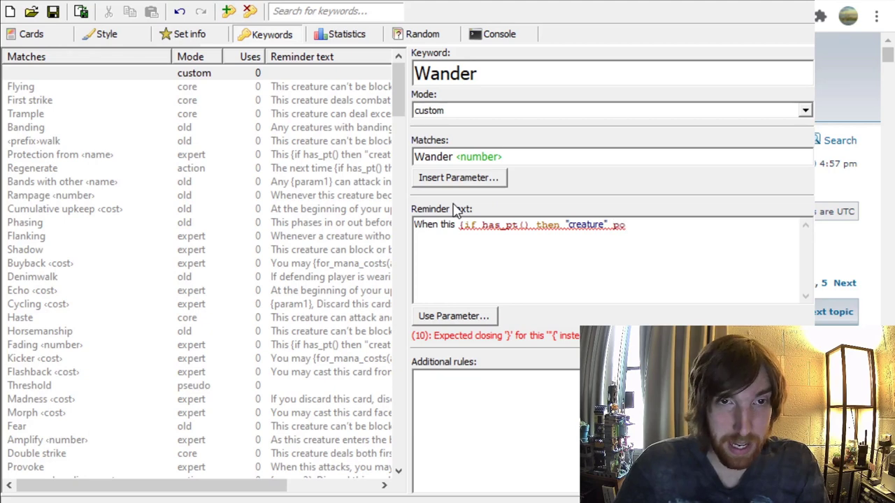
pyautogui.write('eslse {')
pyautogui.press('BackSpace')
pyautogui.write('"per')
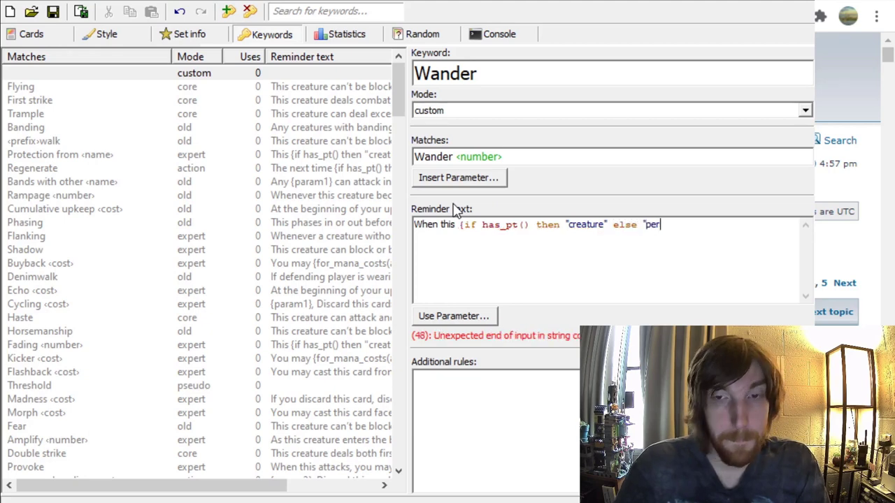
pyautogui.write('manent"}')
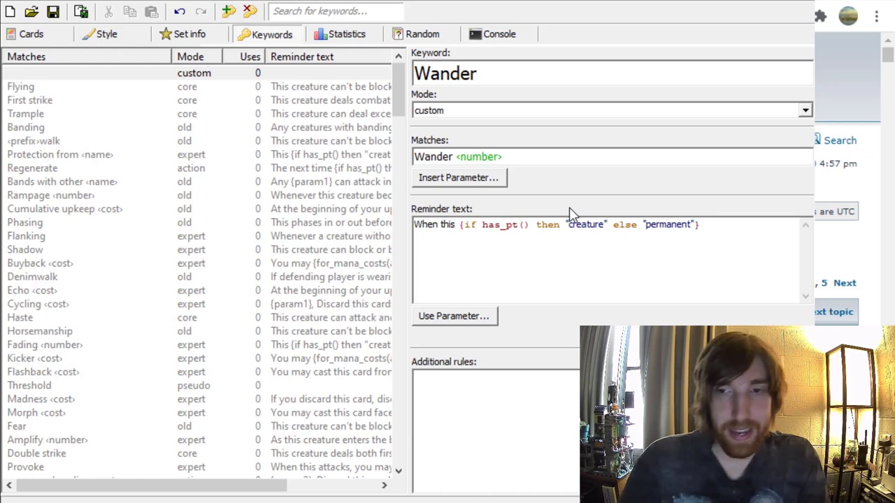
pyautogui.write(' enters the batt')
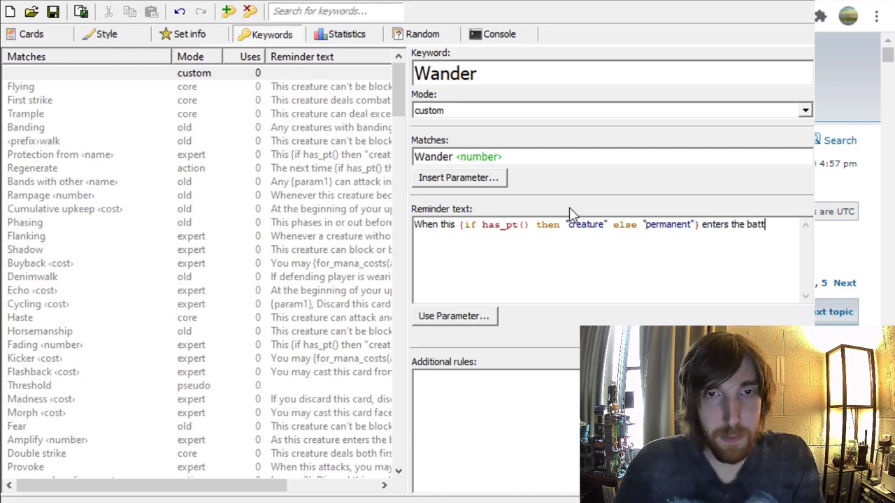
pyautogui.write('lefield, you may reveal up to')
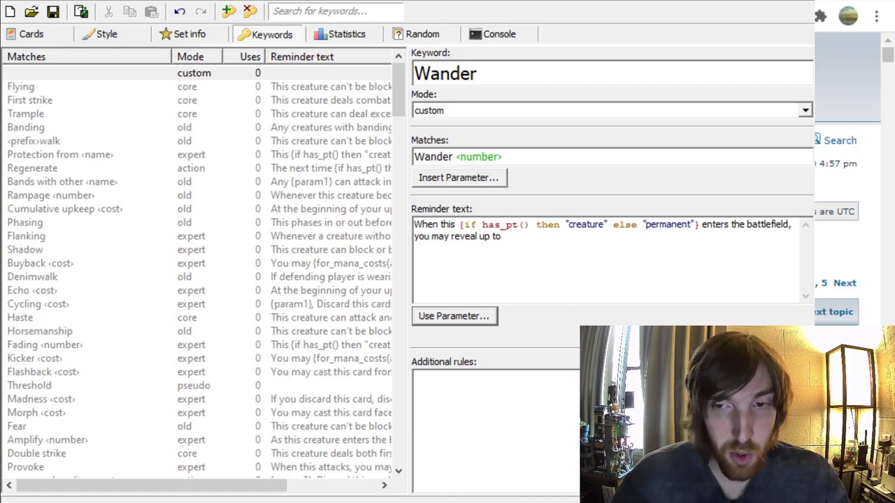
pyautogui.write('{english_number(param1)}')
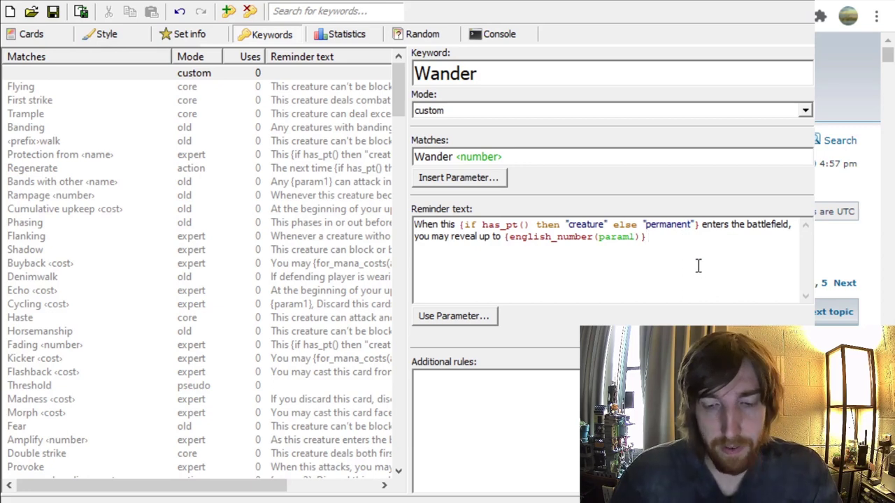
pyautogui.write('land cards')
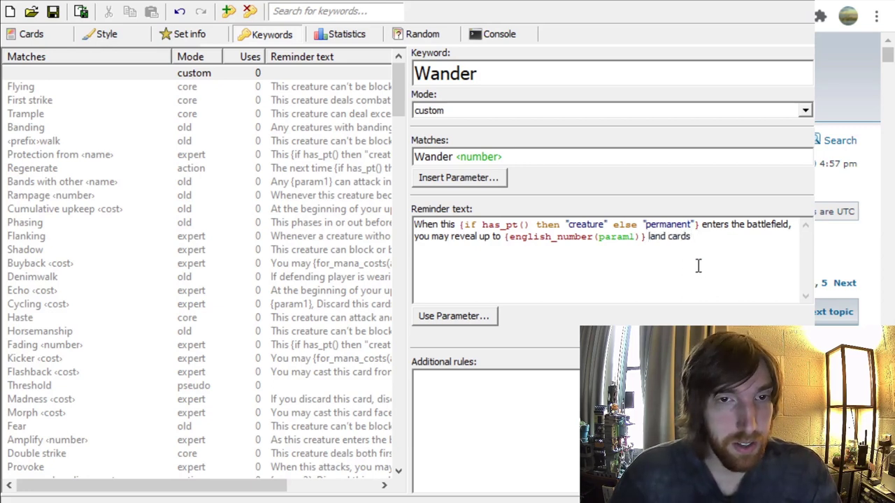
pyautogui.write(' from your hand.')
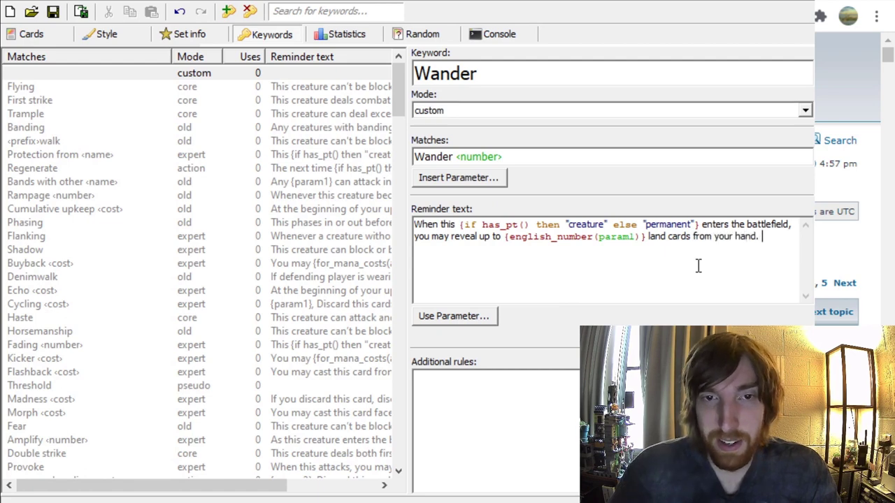
pyautogui.write(' For each card reve')
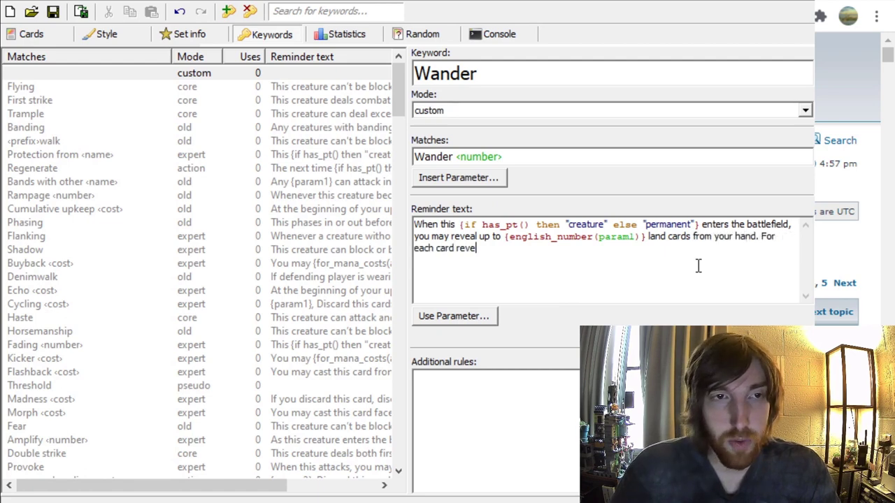
pyautogui.write('aled this way, and')
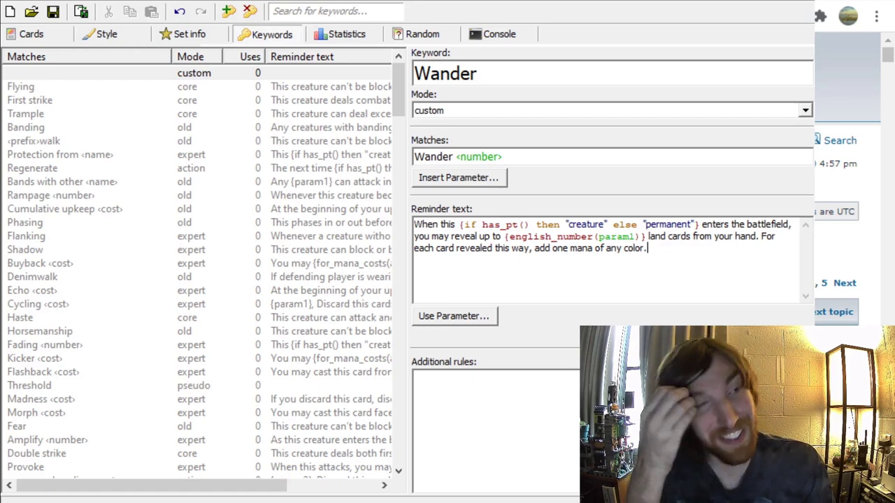
# - Set Joe's Wander value to 3 and its power/toughness to 4/5
pyautogui.click(118, 35)
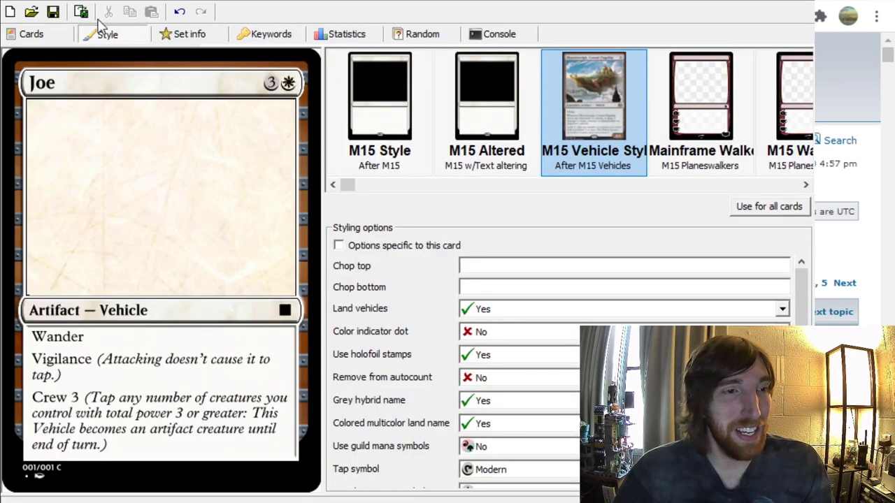
pyautogui.click(21, 34)
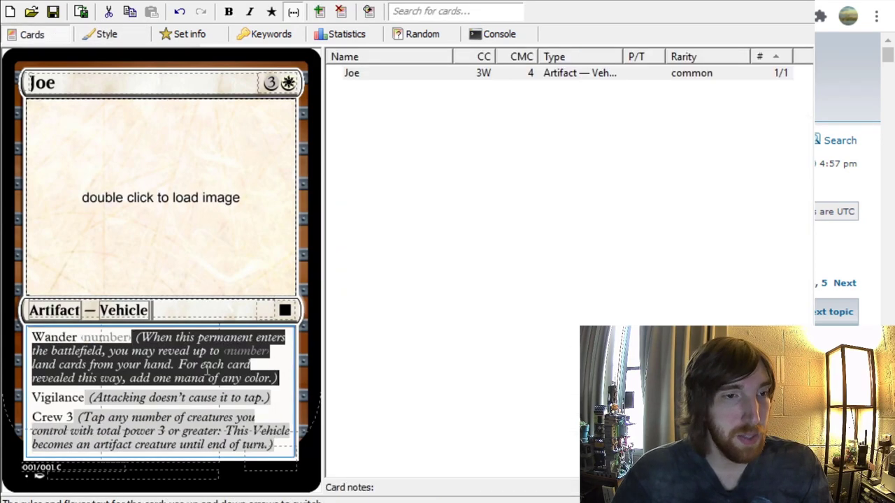
pyautogui.click(102, 337)
pyautogui.write('3')
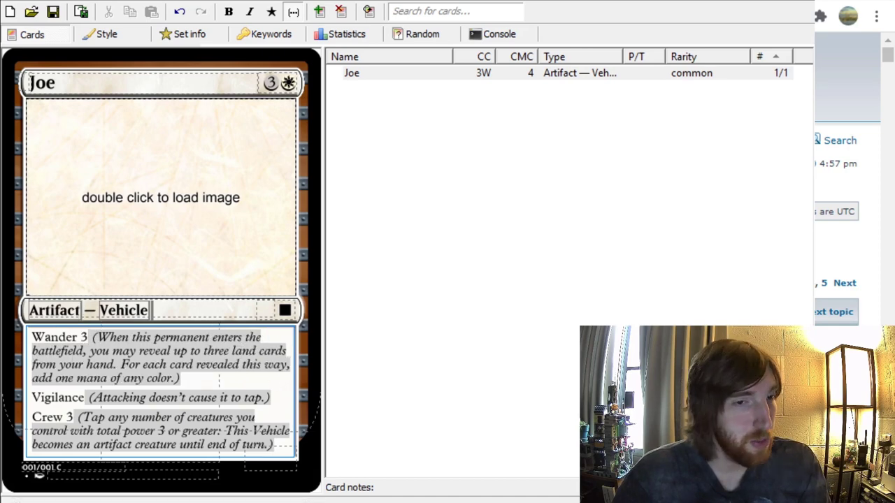
pyautogui.click(271, 459)
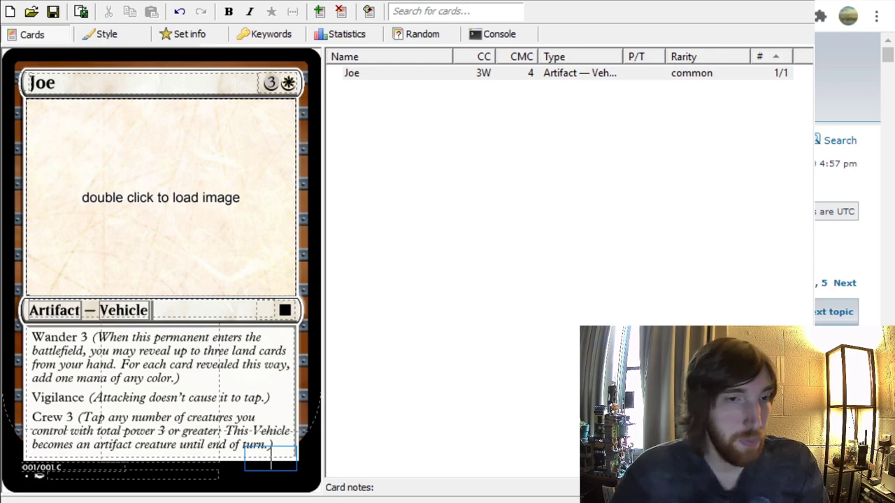
pyautogui.write('4/5')
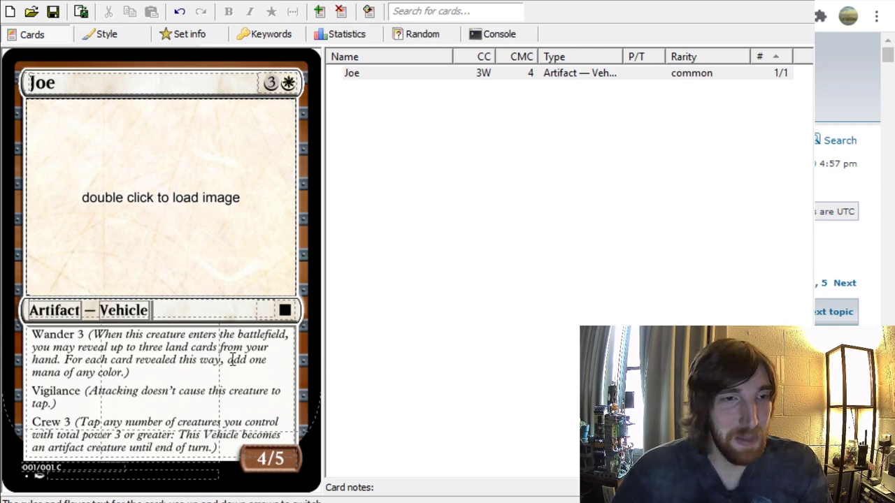
pyautogui.click(187, 339)
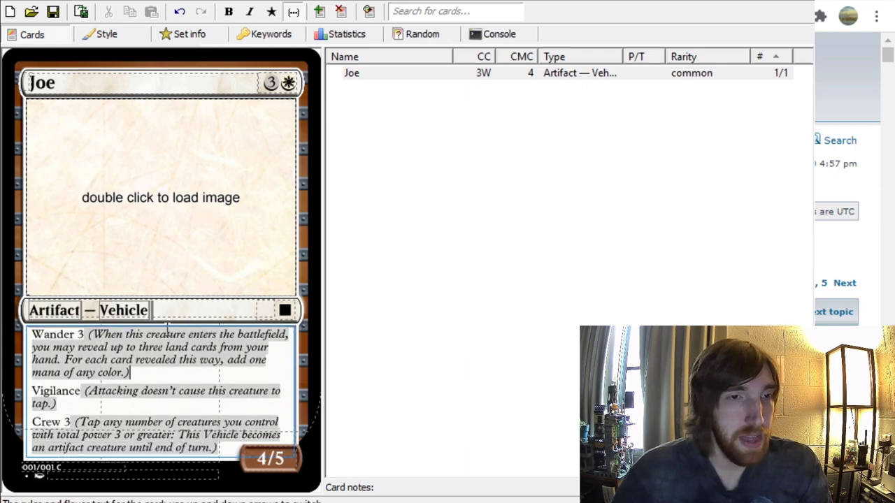
# - Make Joe mythic rare, duplicate it, and set the duplicate's rarity to masterpiece
pyautogui.click(285, 315)
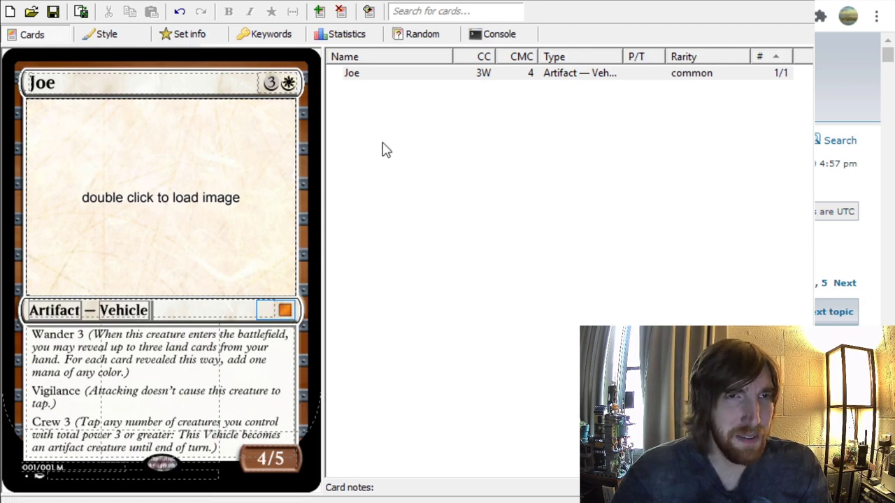
pyautogui.click(435, 74)
pyautogui.hotkey('ctrl', 'c')
pyautogui.hotkey('ctrl', 'v')
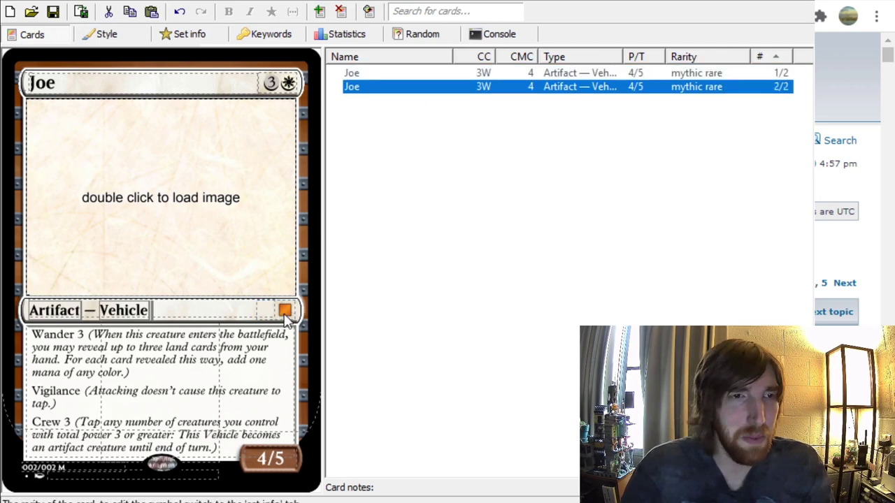
pyautogui.click(285, 314)
pyautogui.press('m')
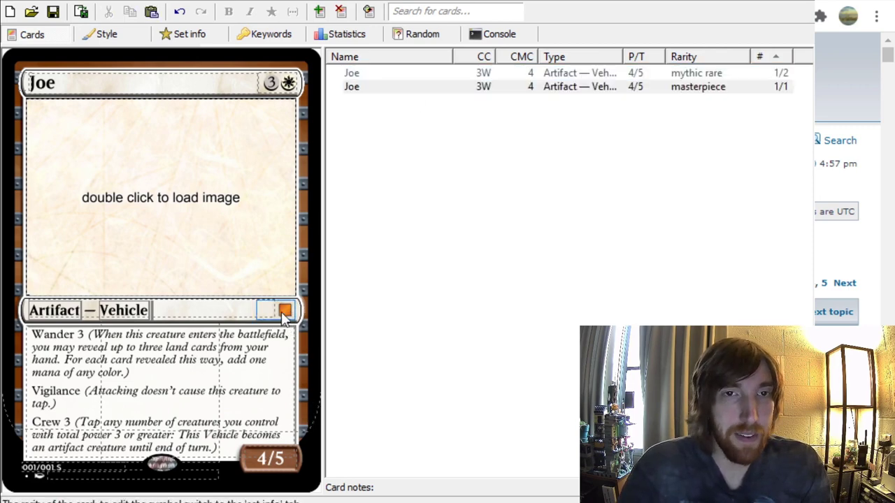
# - Paste more mythic rare Joe copies and check the masterpiece and mythic versions
pyautogui.click(424, 76)
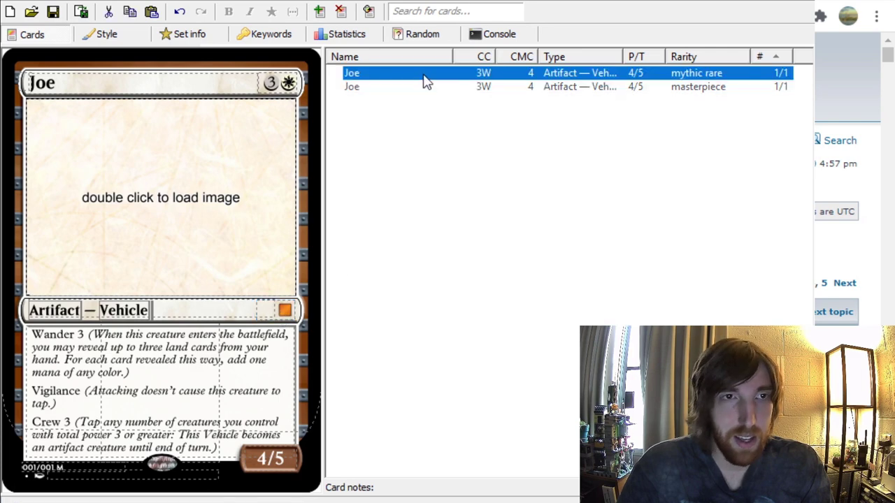
pyautogui.hotkey('ctrl', 'c')
pyautogui.hotkey('ctrl', 'v')
pyautogui.hotkey('ctrl', 'v')
pyautogui.click(410, 119)
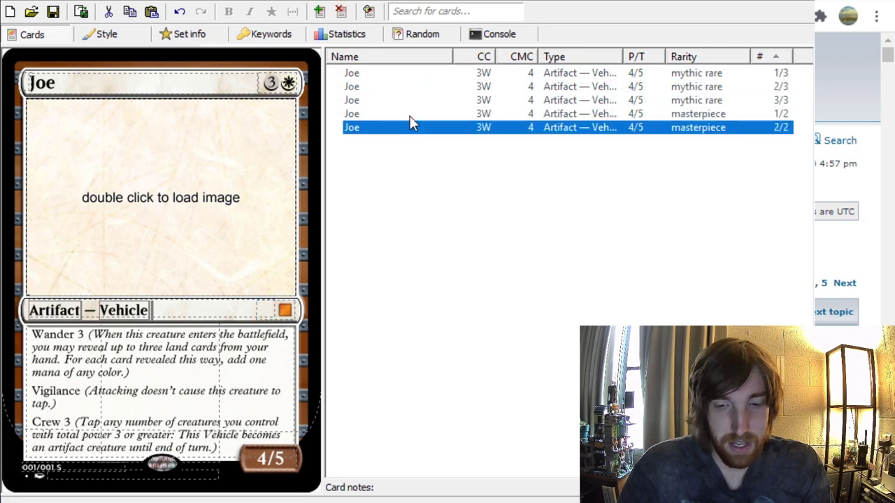
pyautogui.click(365, 77)
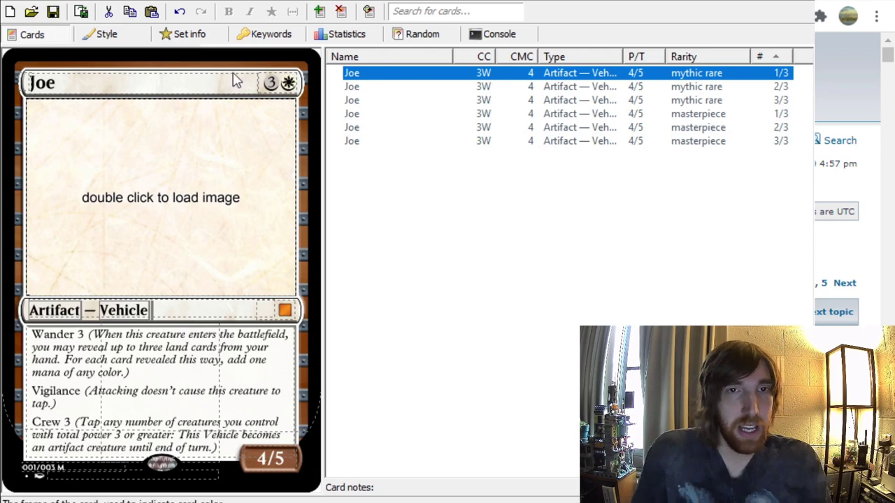
# - Rename the Joe card copies to single letters, beginning with a and c
pyautogui.doubleClick(91, 84)
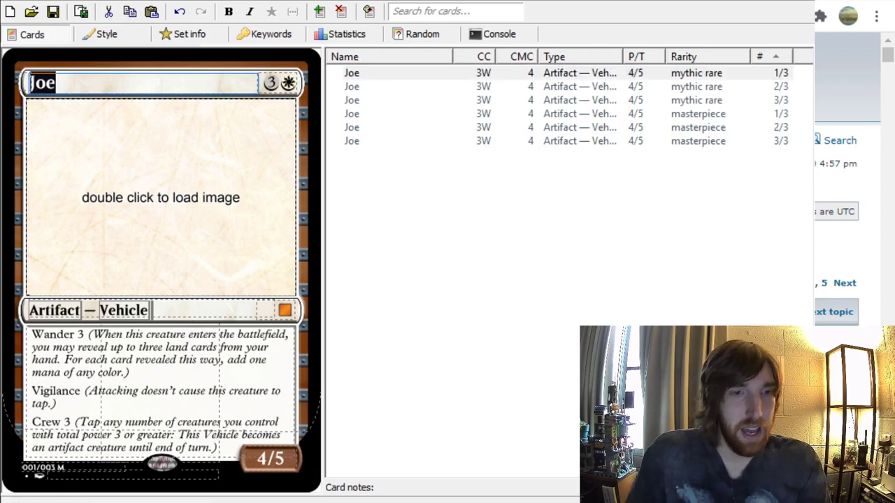
pyautogui.write('a')
pyautogui.click(391, 87)
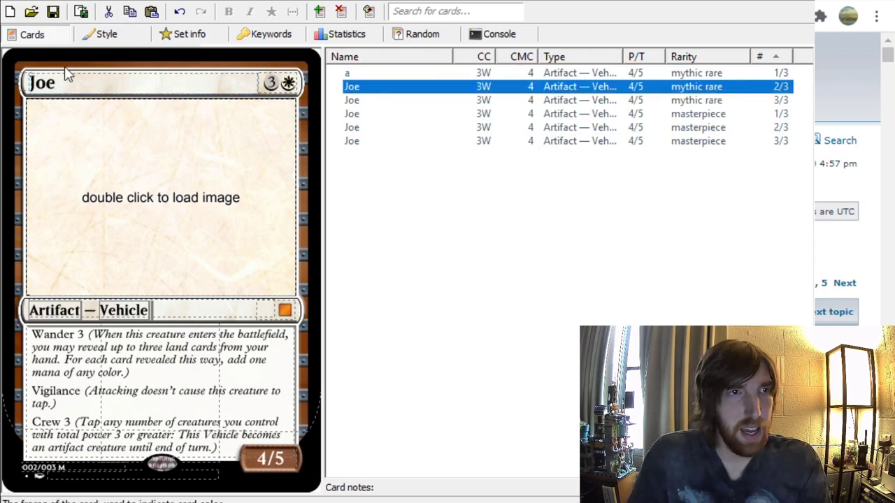
pyautogui.click(75, 80)
pyautogui.doubleClick(62, 82)
pyautogui.write('c')
pyautogui.click(374, 100)
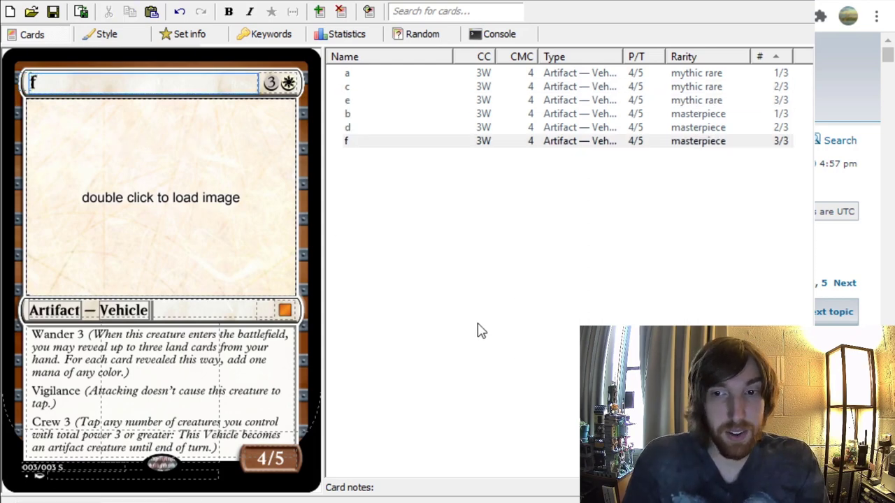
# - Sort the card list by name, then by rarity, stepping through cards a, d, f and e
pyautogui.click(391, 59)
pyautogui.click(346, 75)
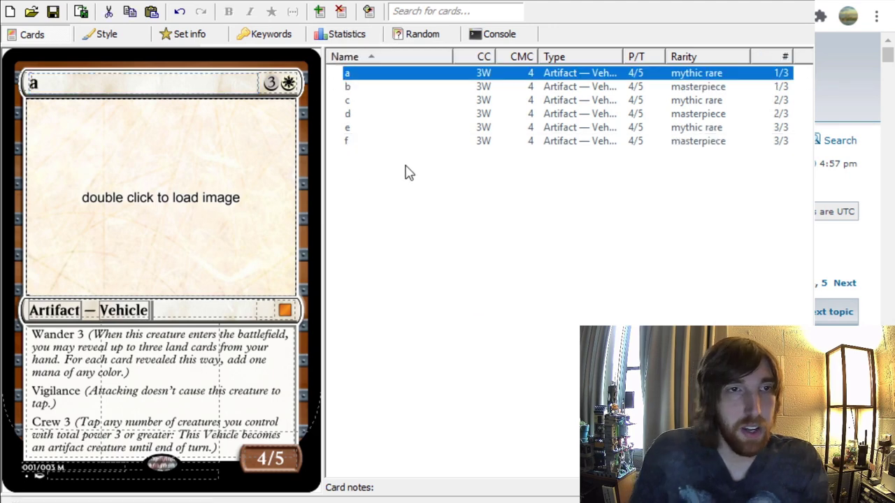
pyautogui.press('Down')
pyautogui.press('Up')
pyautogui.press('Down')
pyautogui.press('Down')
pyautogui.press('Down')
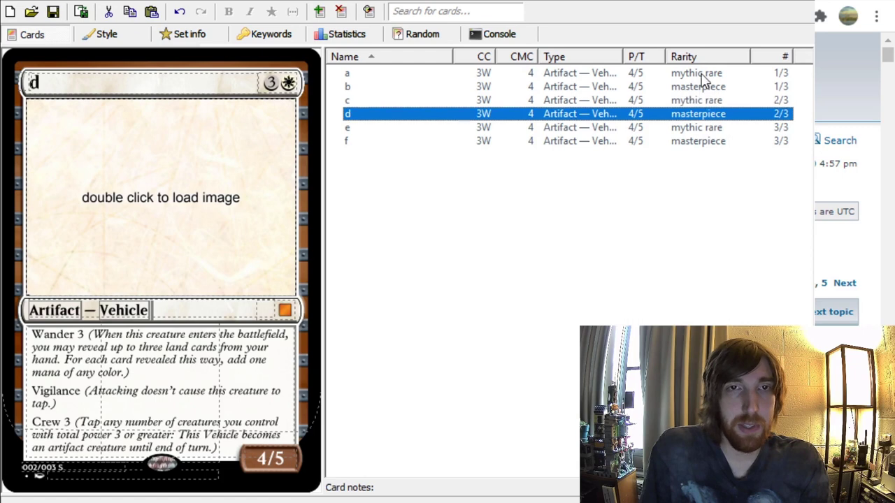
pyautogui.press('Up')
pyautogui.press('Up')
pyautogui.press('Down')
pyautogui.press('Down')
pyautogui.press('Down')
pyautogui.press('Down')
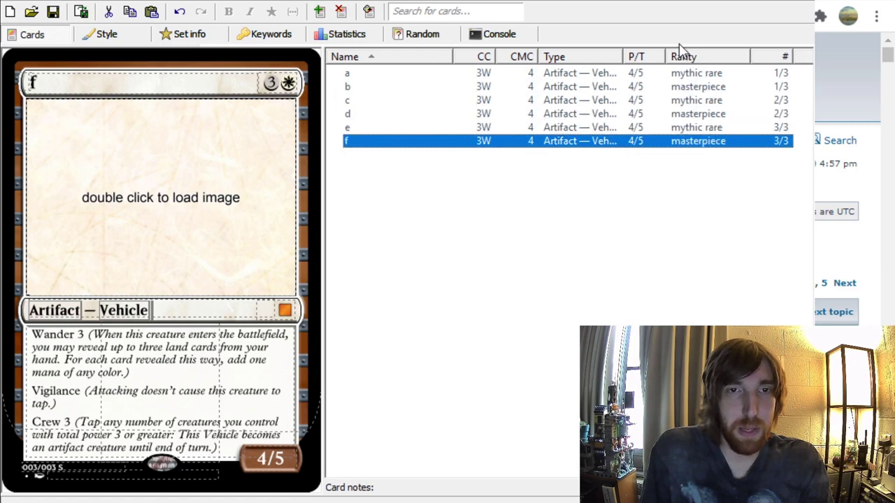
pyautogui.click(689, 58)
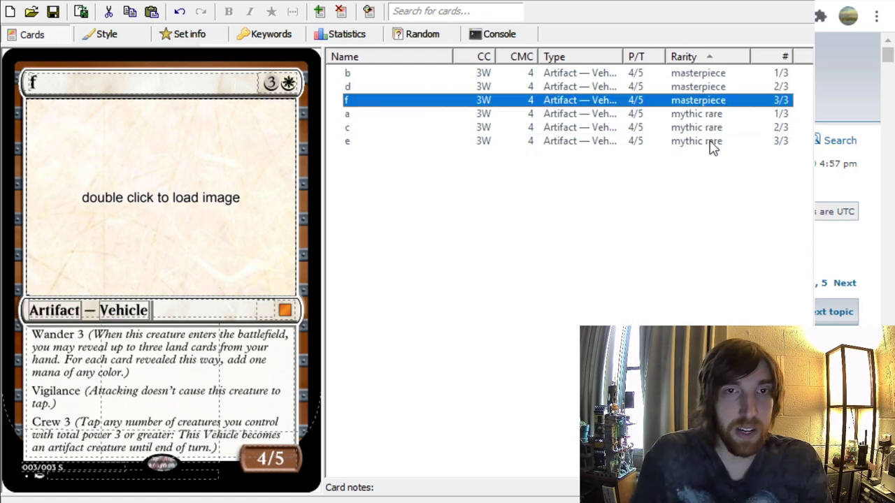
pyautogui.press('Up')
pyautogui.press('Up')
pyautogui.press('Down')
pyautogui.press('Down')
pyautogui.press('Down')
pyautogui.press('Down')
pyautogui.press('Down')
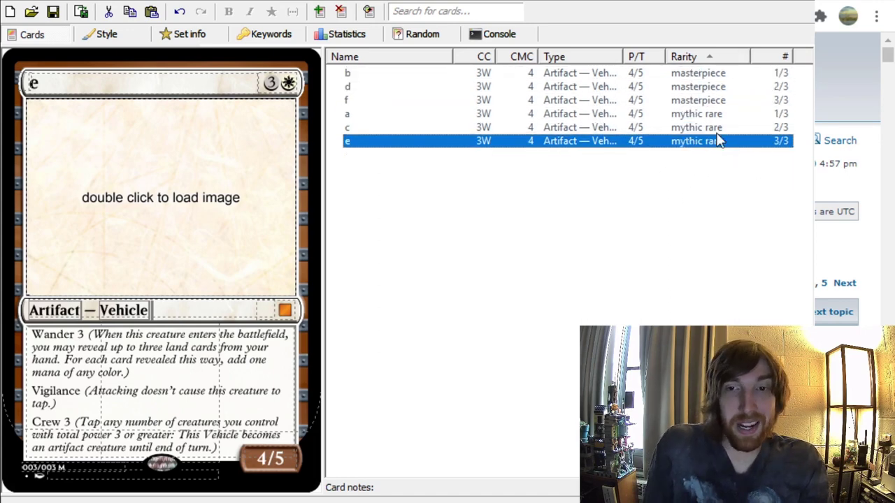
# - Sort the card list by card number, reversing and restoring the order while browsing cards a–e
pyautogui.click(776, 60)
pyautogui.click(371, 73)
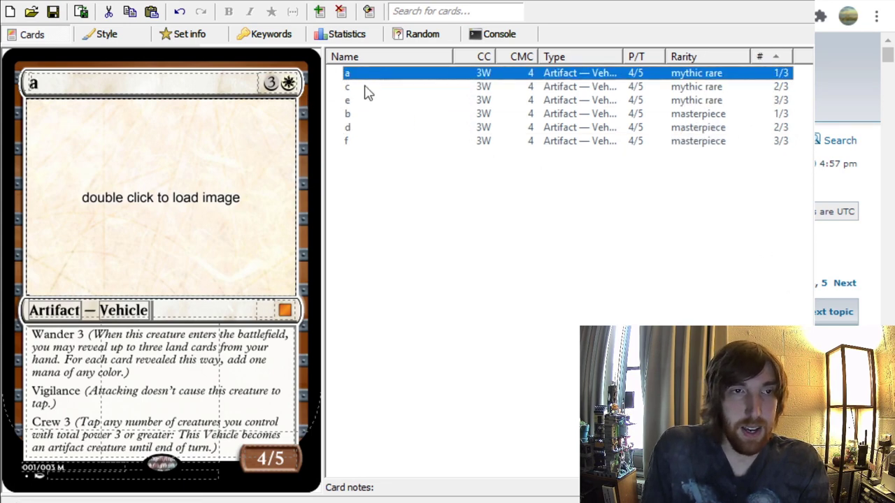
pyautogui.press('Down')
pyautogui.press('Down')
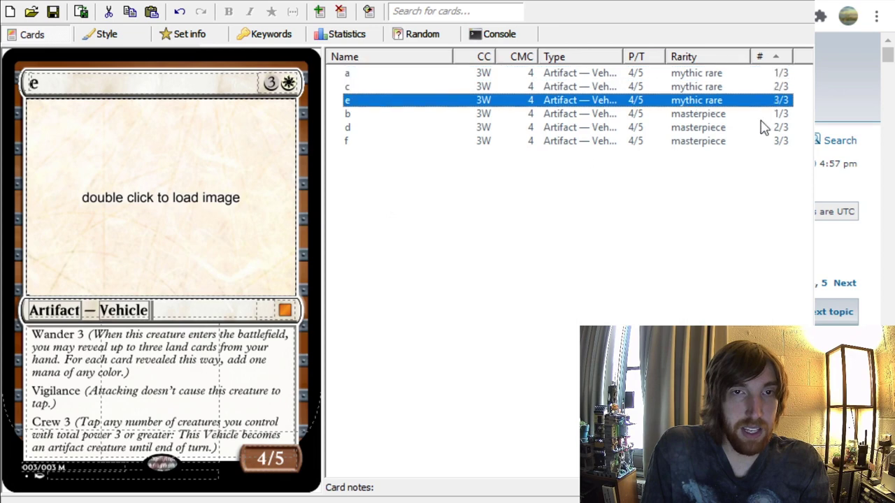
pyautogui.click(711, 86)
pyautogui.click(706, 100)
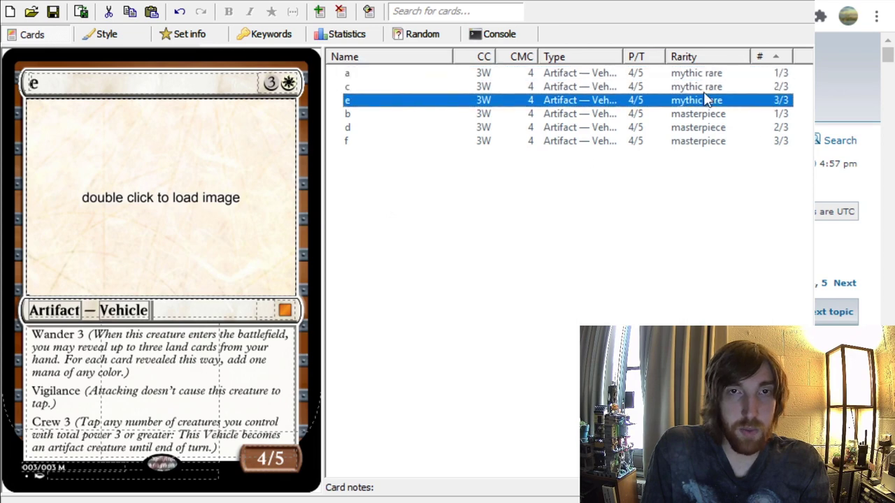
pyautogui.click(770, 116)
pyautogui.press('Down')
pyautogui.press('Down')
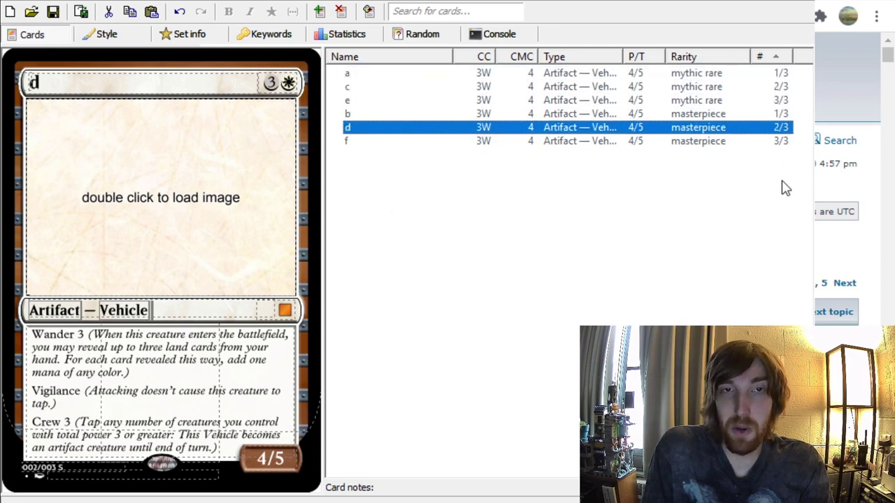
pyautogui.press('Up')
pyautogui.press('Up')
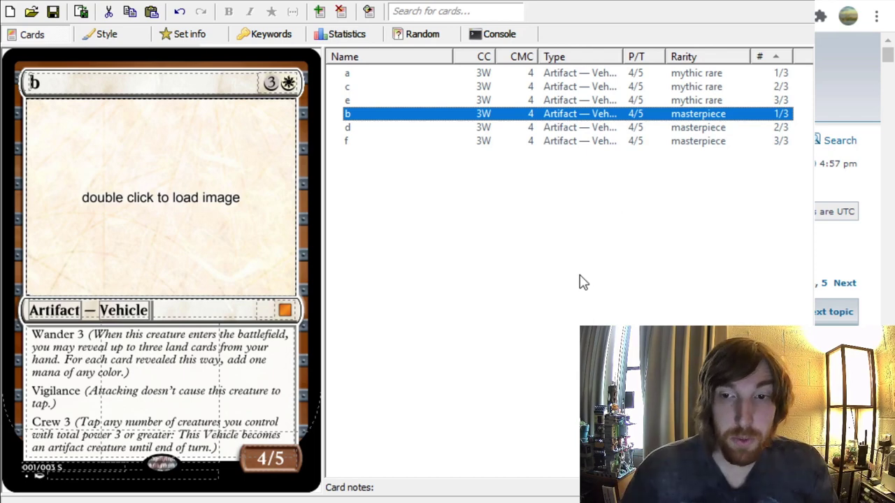
pyautogui.click(774, 60)
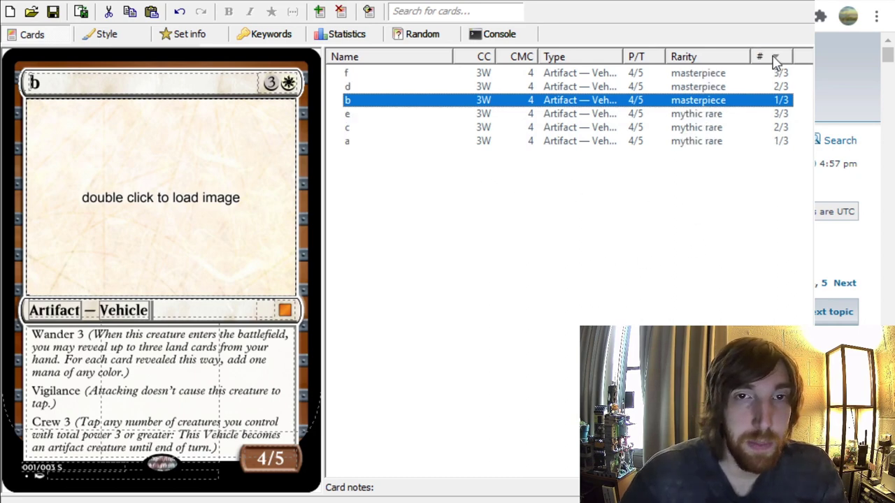
pyautogui.click(775, 60)
pyautogui.press('Up')
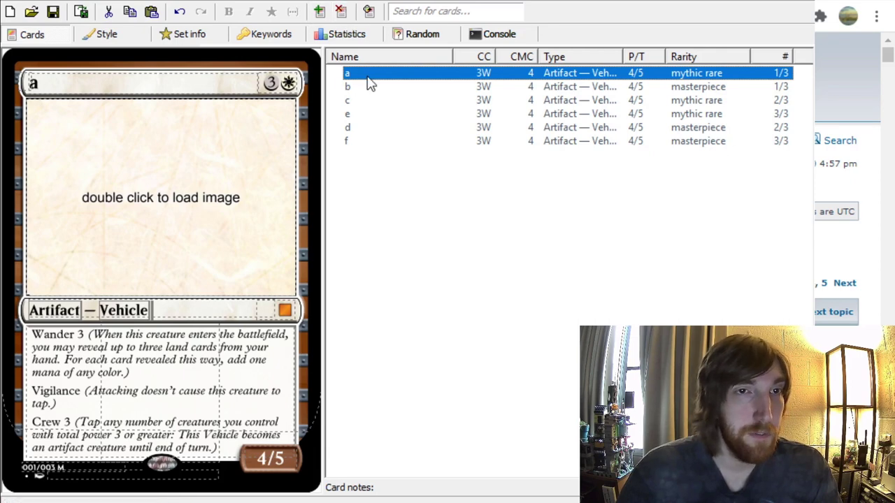
# - Add a new blank common card with a mana cost of 1
pyautogui.click(320, 11)
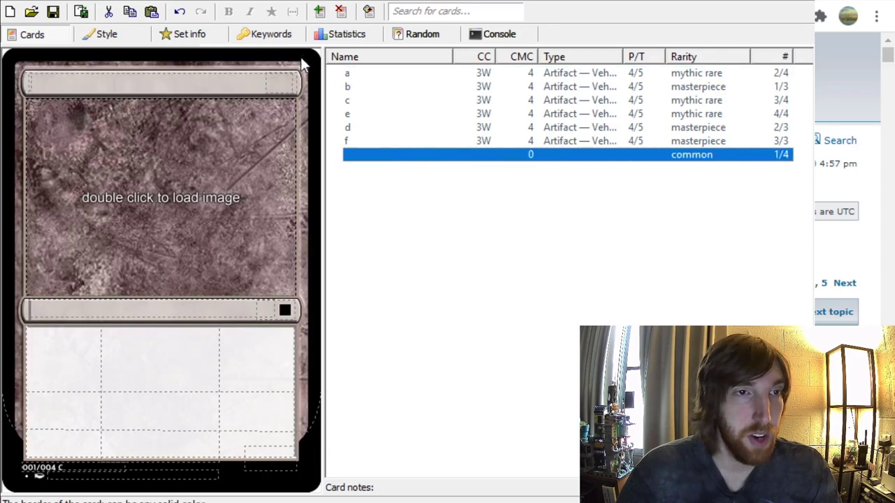
pyautogui.click(273, 81)
pyautogui.write('1')
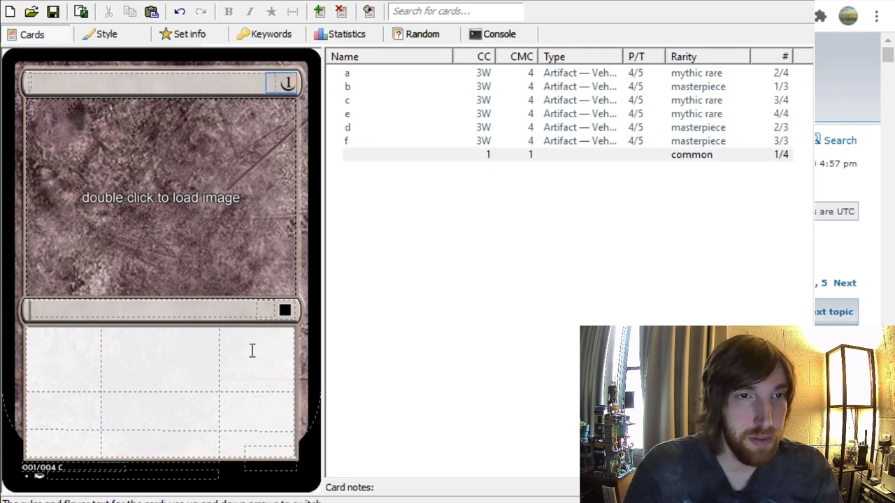
# - Compare card a with the blank common card, then move down to card c
pyautogui.click(778, 72)
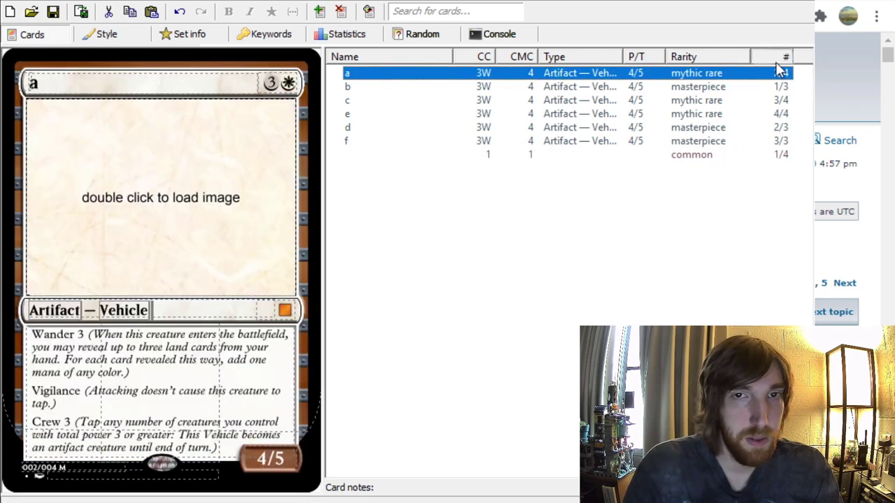
pyautogui.click(474, 75)
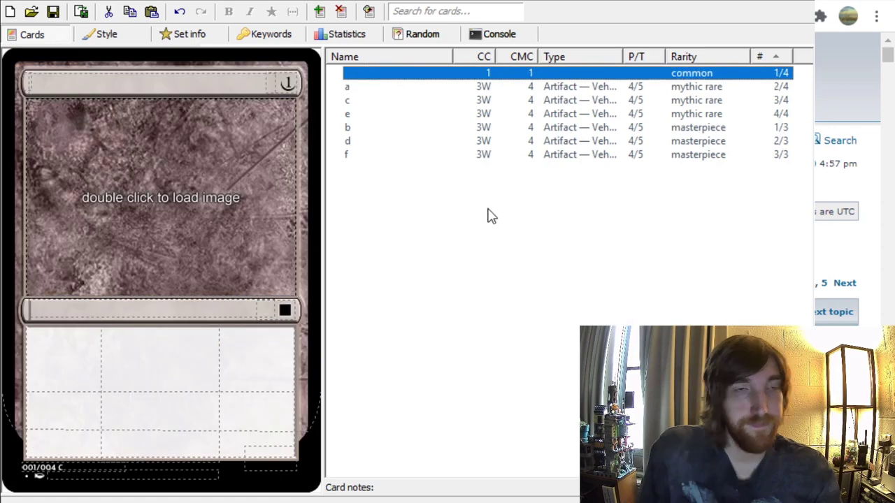
pyautogui.press('Down')
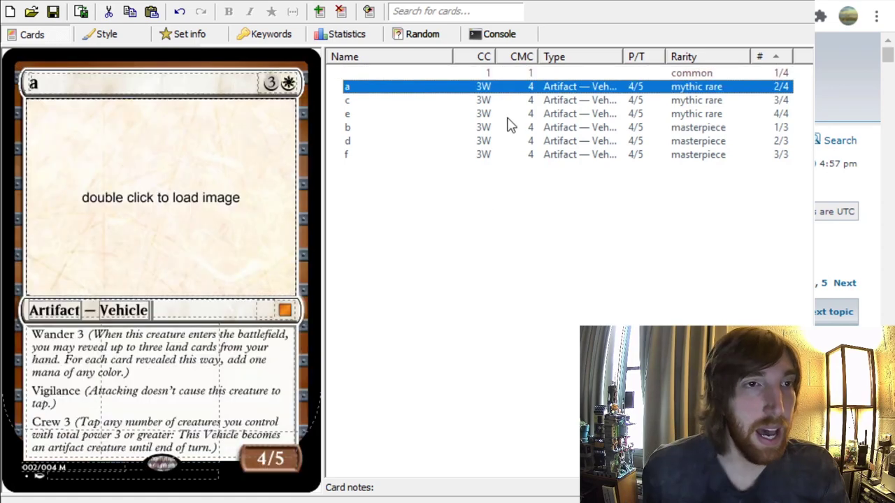
pyautogui.click(410, 75)
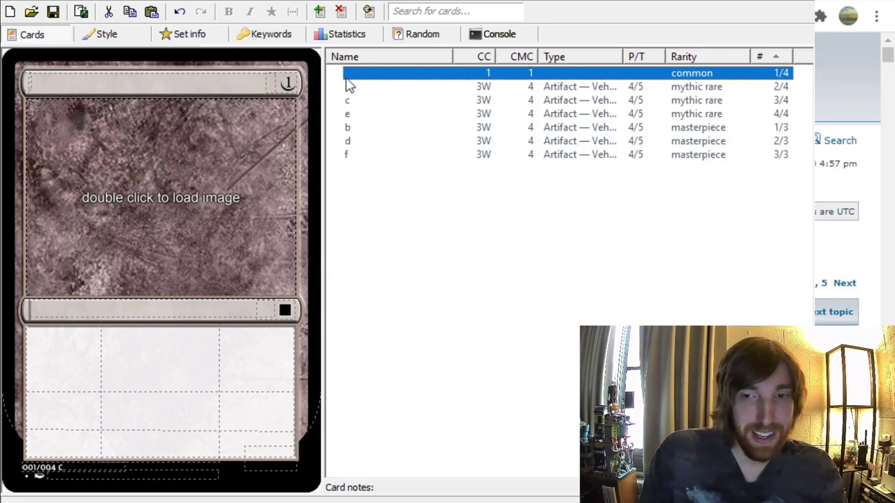
pyautogui.click(384, 89)
pyautogui.press('Up')
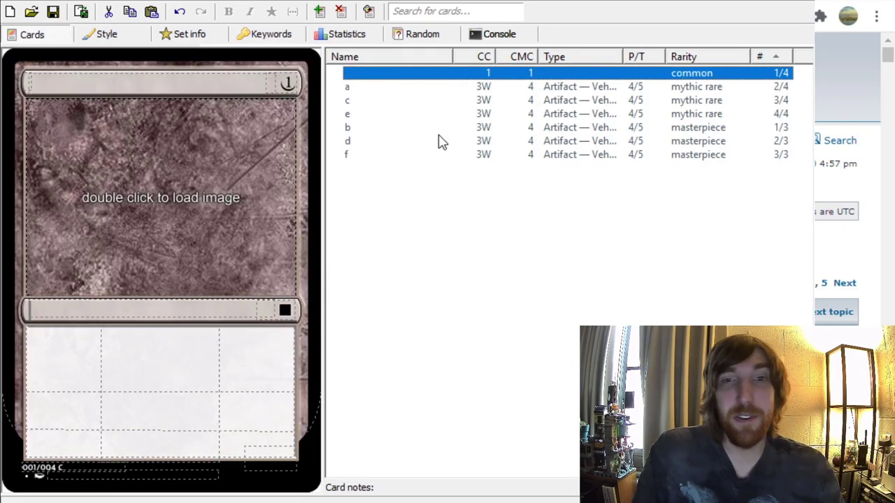
pyautogui.press('Down')
pyautogui.press('Down')
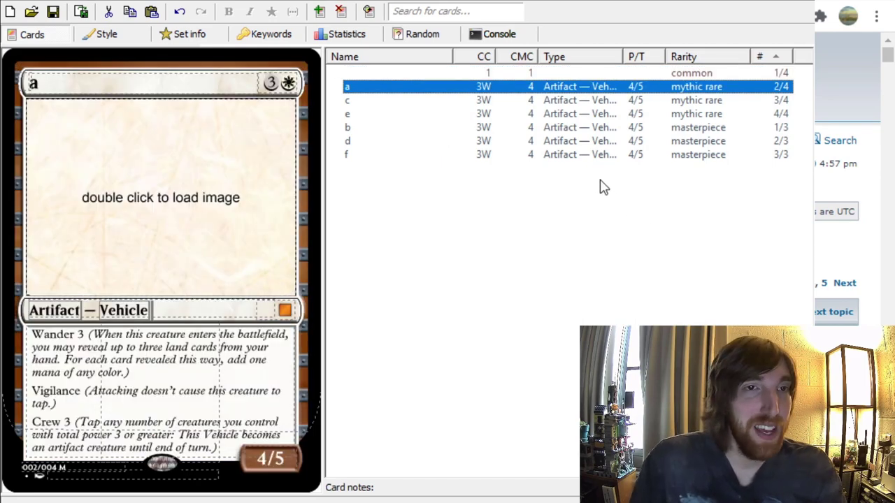
# - Change card c's casting cost from 3W to 3U
pyautogui.click(287, 84)
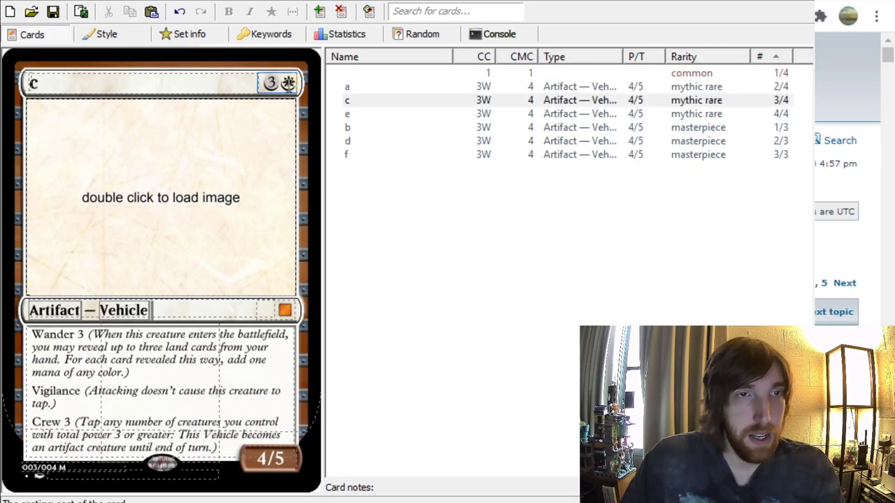
pyautogui.press('BackSpace')
pyautogui.write('u')
pyautogui.click(376, 118)
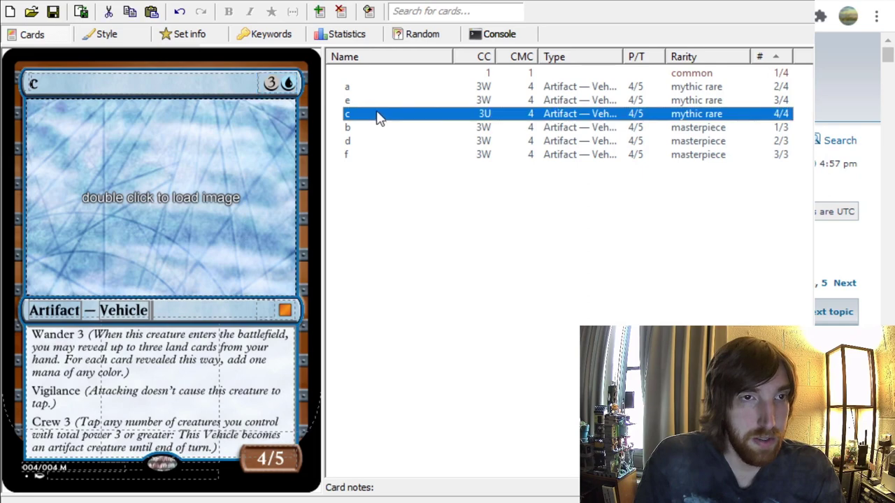
# - Change card e's casting cost from 3W to 3B
pyautogui.click(287, 83)
pyautogui.press('BackSpace')
pyautogui.write('b')
pyautogui.click(452, 86)
pyautogui.click(452, 75)
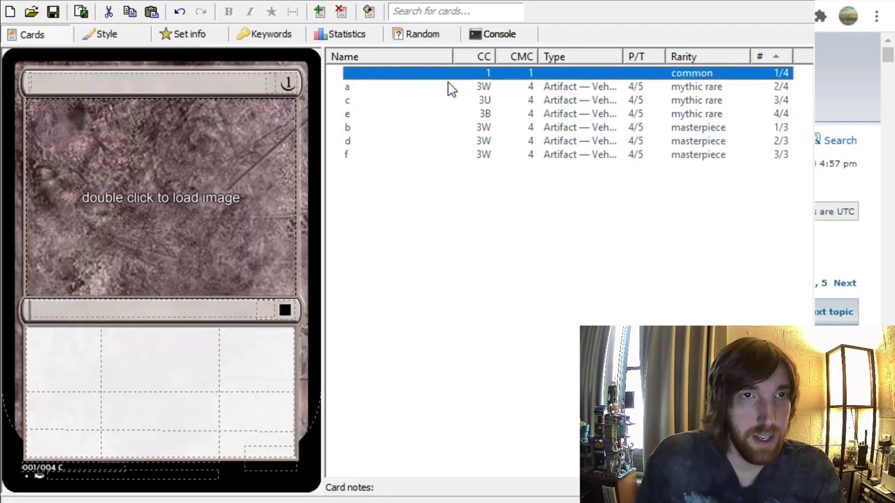
# - Add new blank cards and give the first one a cost of R
pyautogui.click(372, 116)
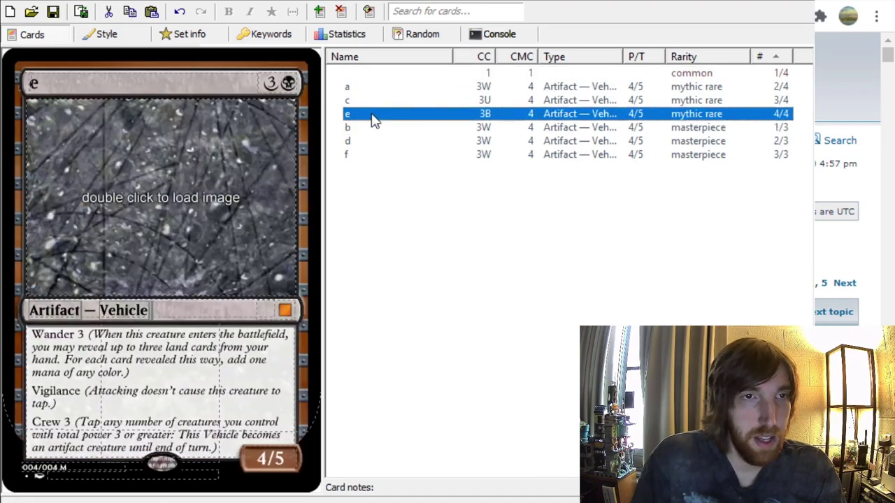
pyautogui.click(319, 12)
pyautogui.click(319, 11)
pyautogui.click(319, 11)
pyautogui.click(319, 11)
pyautogui.click(276, 84)
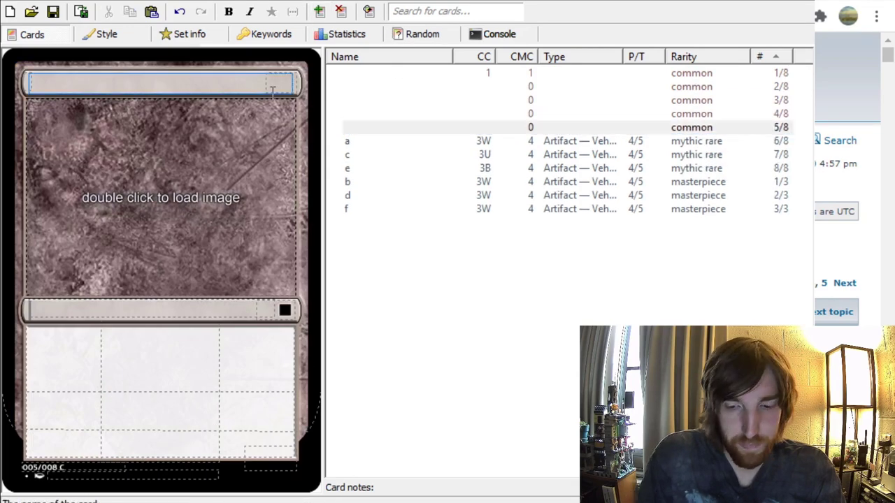
pyautogui.click(292, 83)
pyautogui.write('r')
# - Give the next three blank cards costs of G, RG and R/G hybrid
pyautogui.click(380, 102)
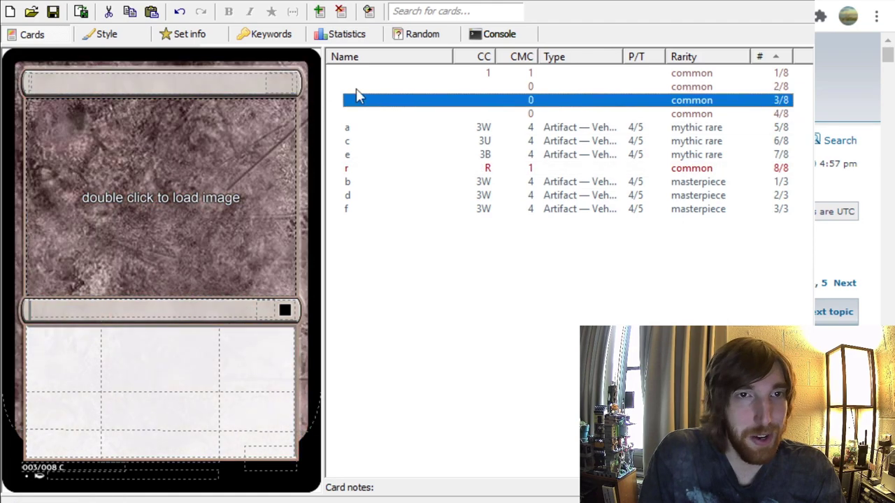
pyautogui.click(292, 80)
pyautogui.write('g')
pyautogui.click(376, 101)
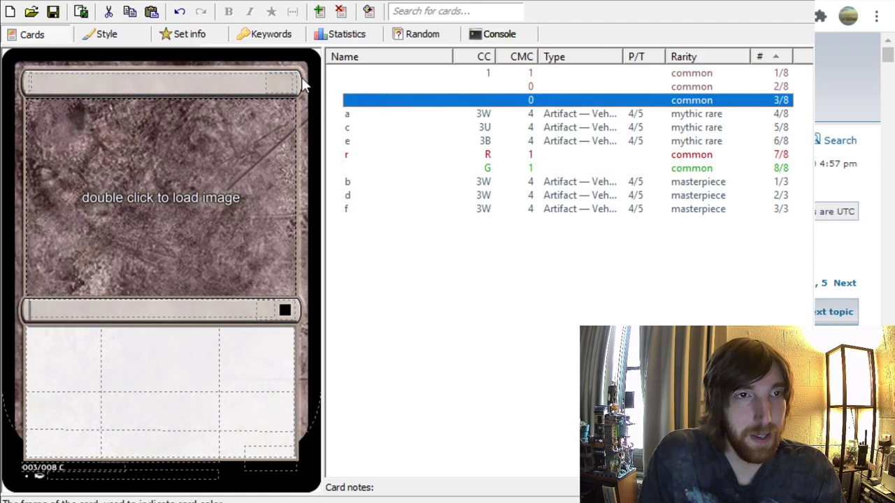
pyautogui.click(294, 81)
pyautogui.write('rg')
pyautogui.click(360, 88)
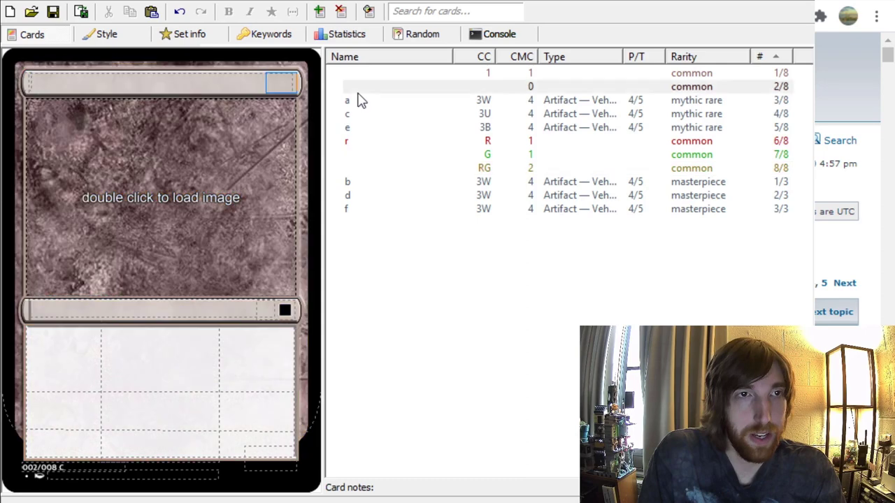
pyautogui.click(275, 83)
pyautogui.write('r/g')
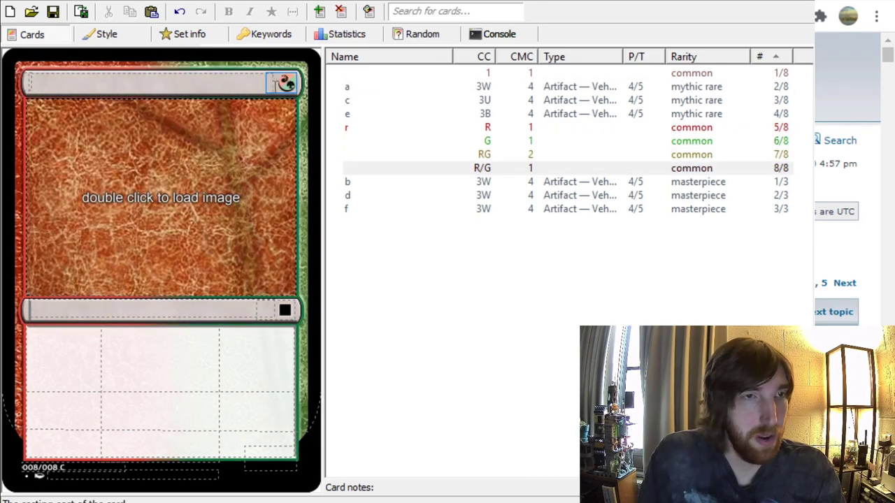
# - Add a new card with the type line Artifact, followed by another blank card
pyautogui.hotkey('ctrl', 'Return')
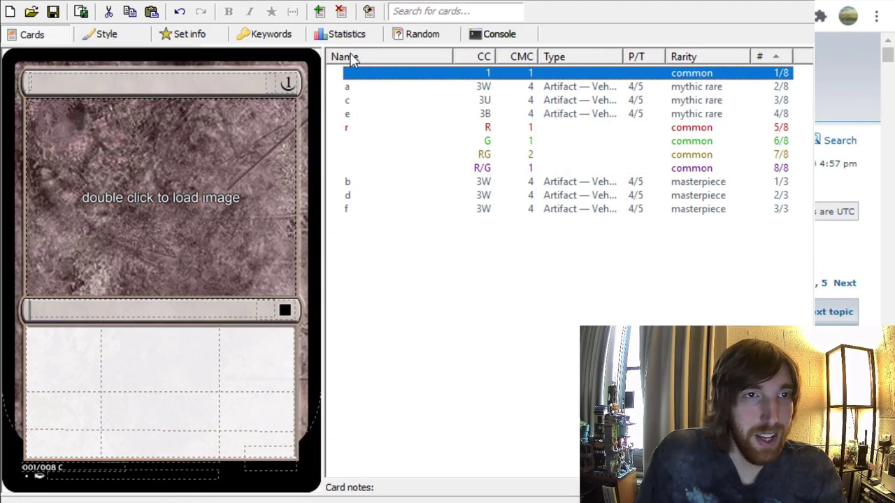
pyautogui.click(54, 307)
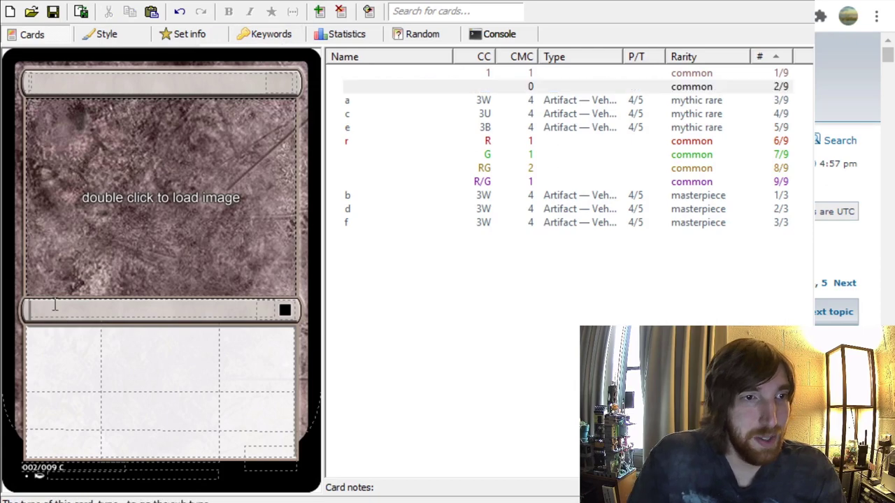
pyautogui.write('Artifact')
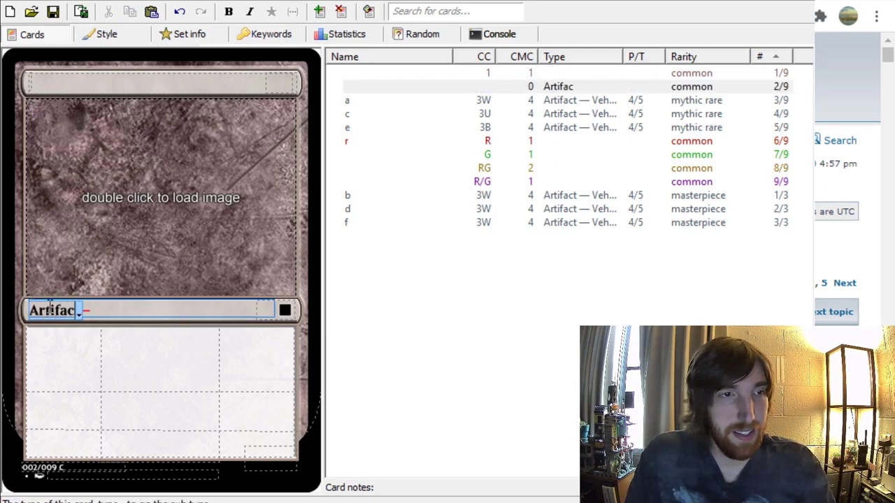
pyautogui.click(318, 9)
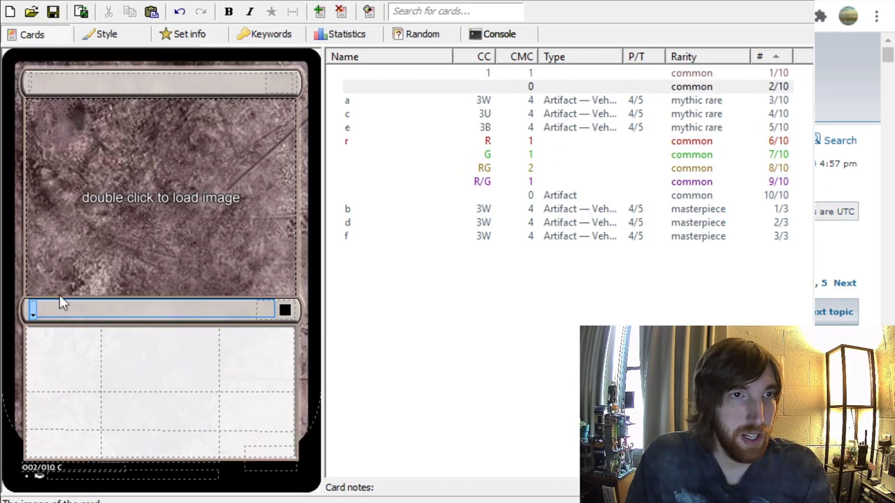
# - Set the new card's type to 'Land -' and preview each demo card through Artifact and Land
pyautogui.write('Land -')
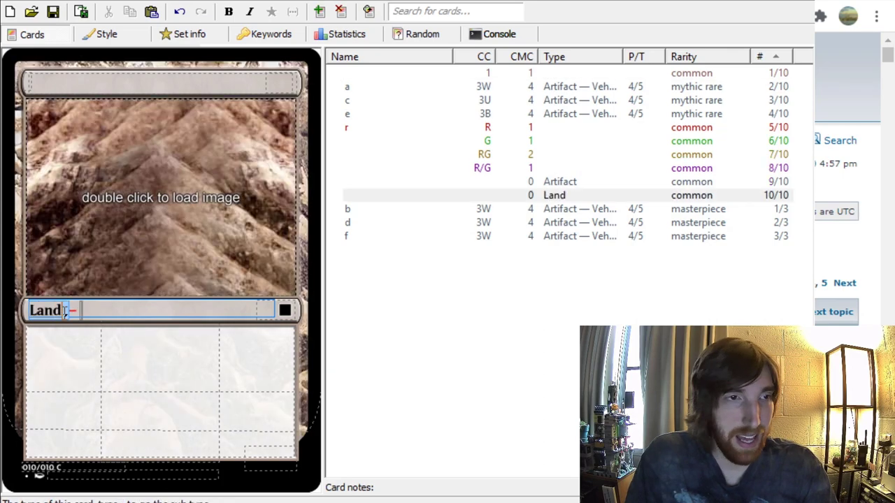
pyautogui.click(441, 73)
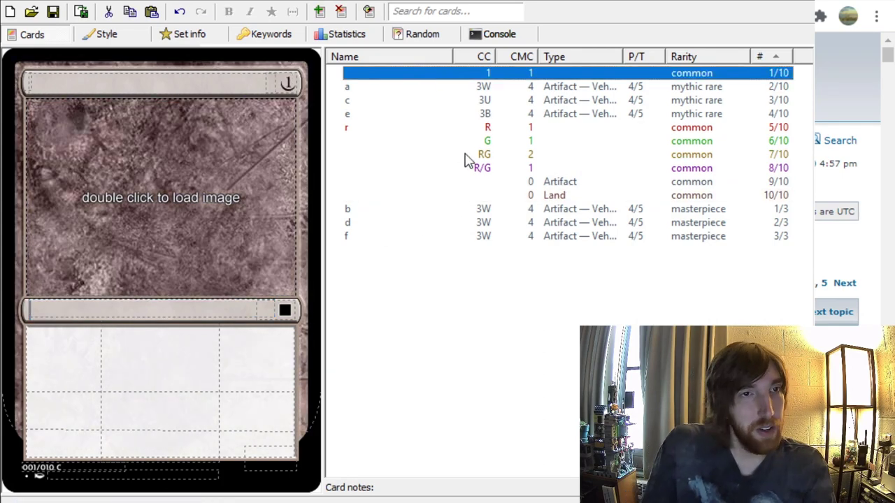
pyautogui.press('Down')
pyautogui.press('Down')
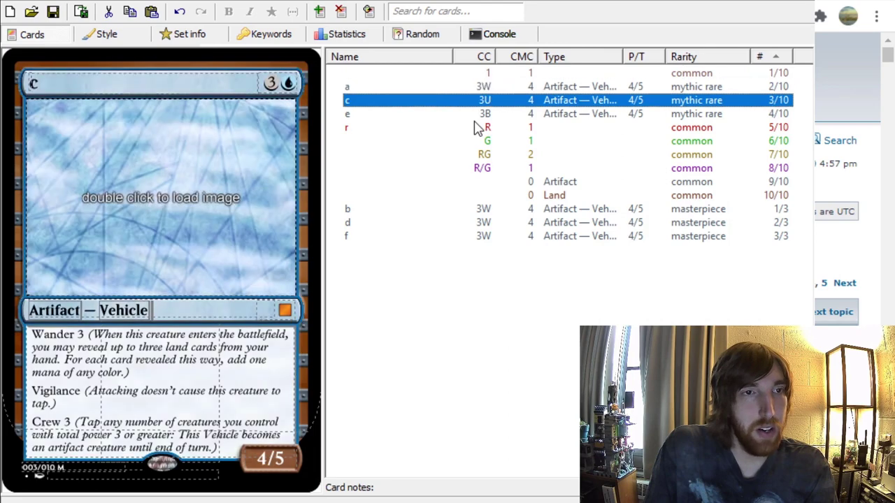
pyautogui.press('Down')
pyautogui.press('Down')
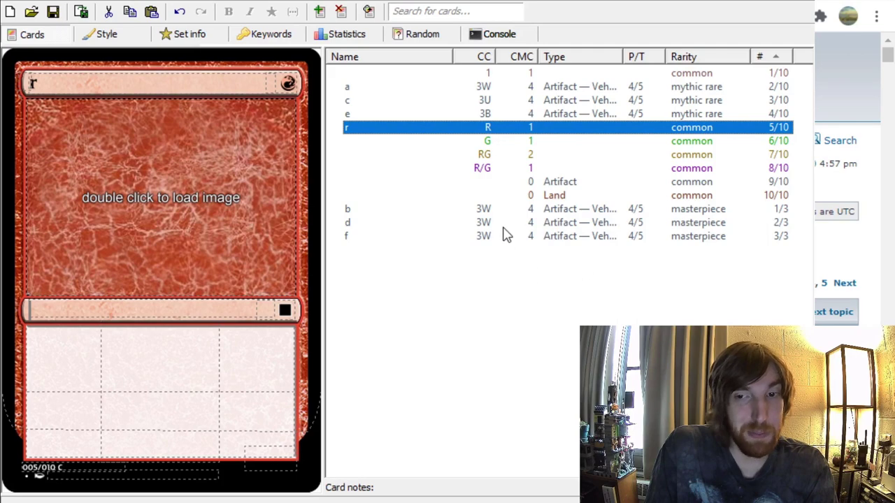
pyautogui.press('Down')
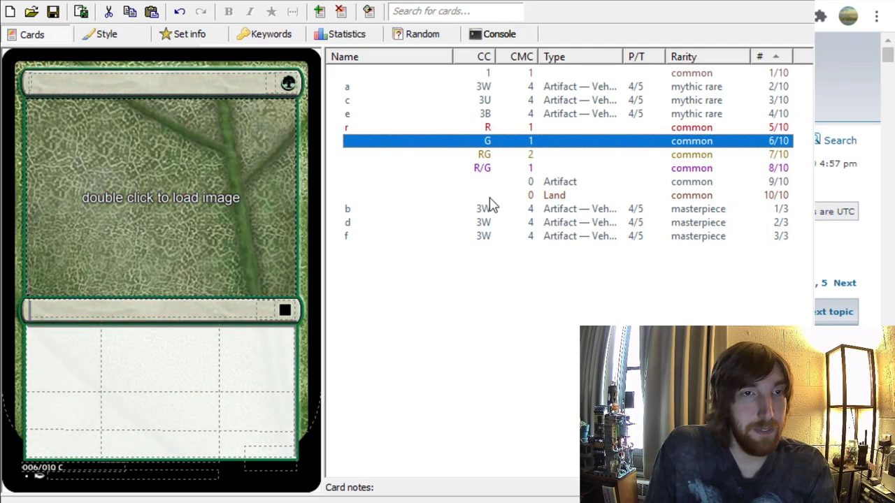
pyautogui.press('Down')
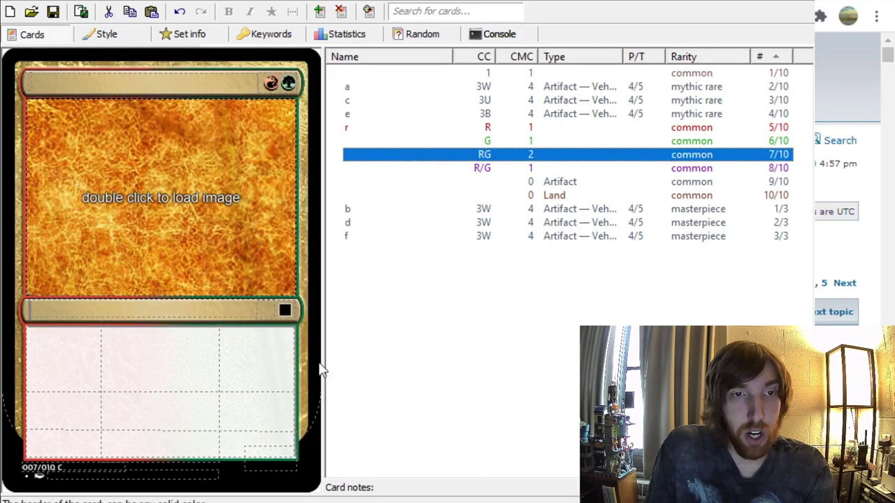
pyautogui.press('Down')
pyautogui.press('Down')
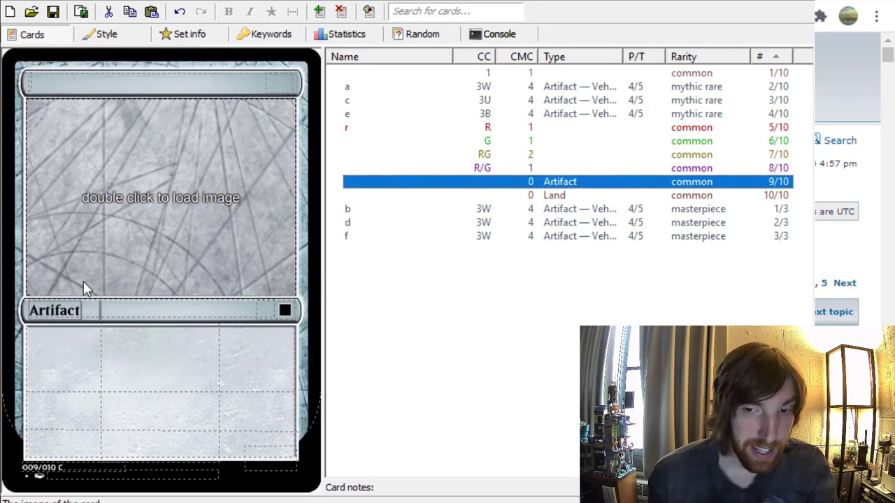
pyautogui.click(449, 89)
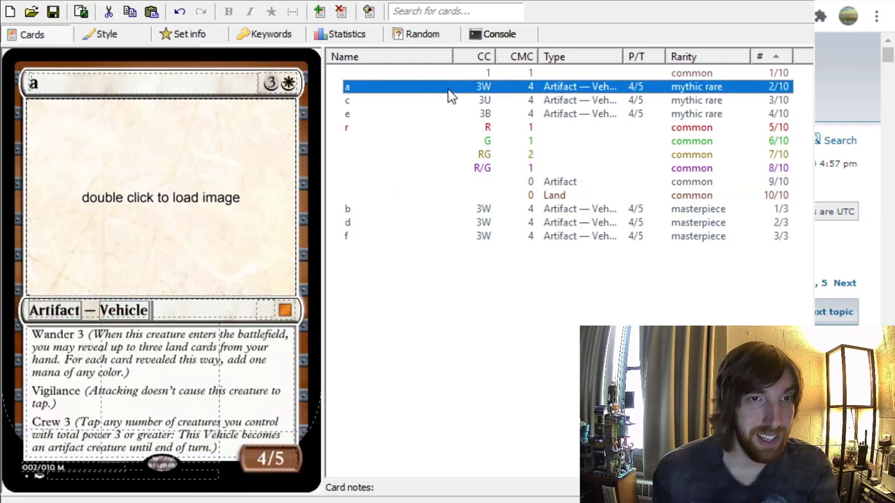
pyautogui.click(463, 183)
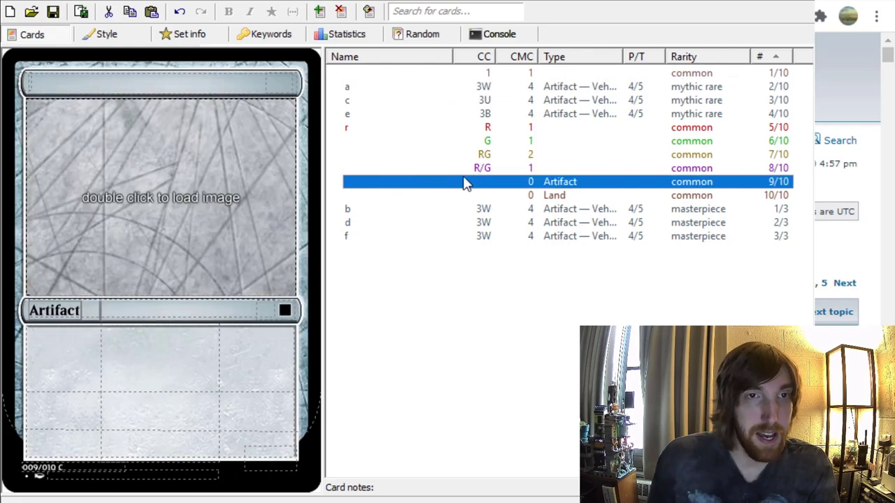
pyautogui.press('Down')
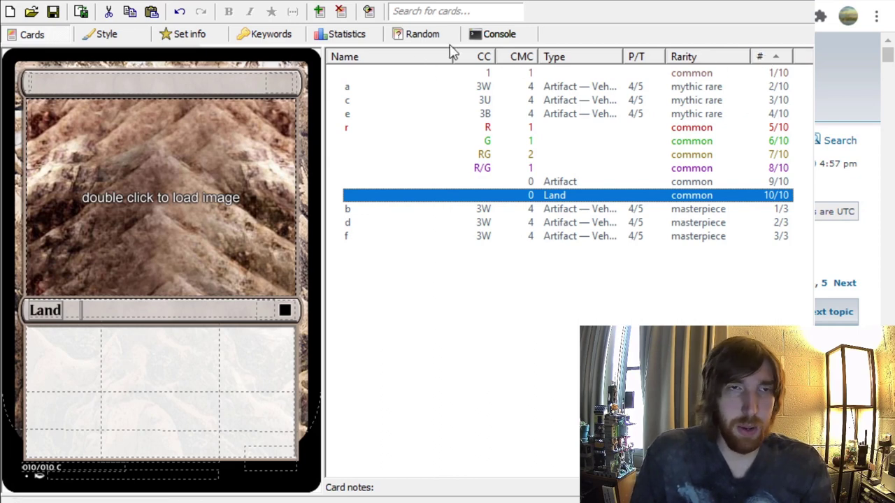
# - Sort the card list by Type, then P/T, ending sorted by Name
pyautogui.click(566, 58)
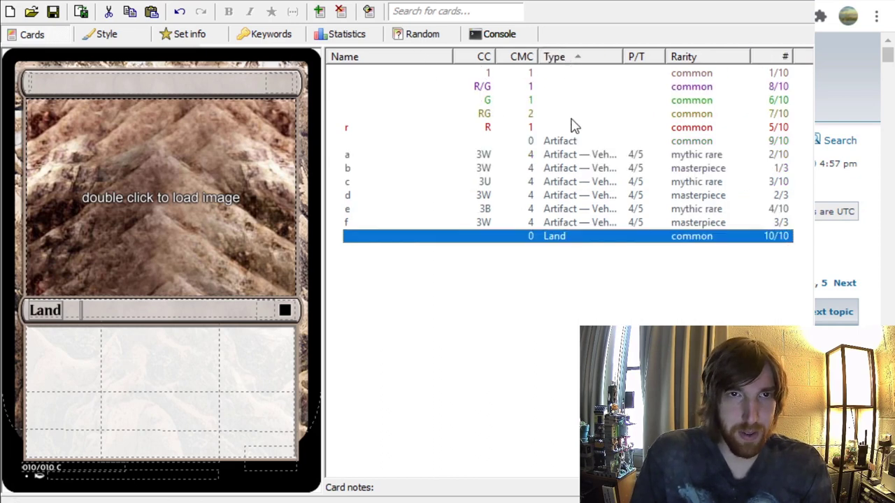
pyautogui.click(655, 58)
pyautogui.click(344, 57)
pyautogui.click(481, 116)
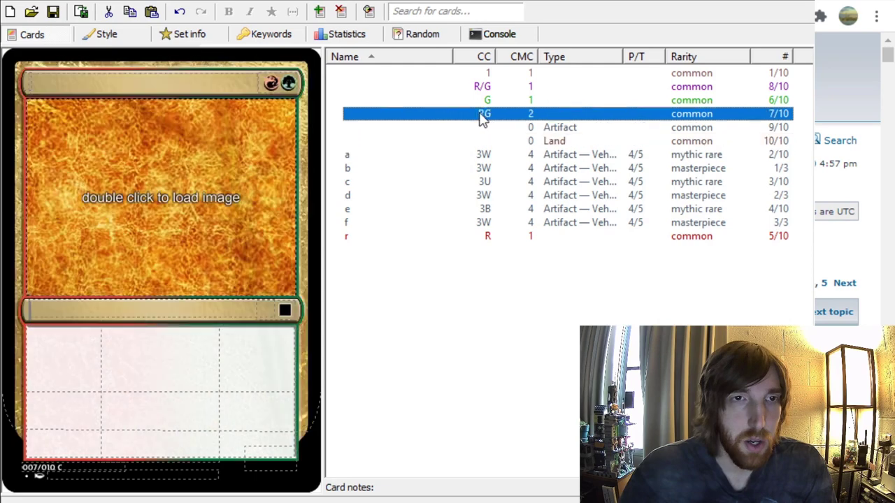
pyautogui.click(475, 140)
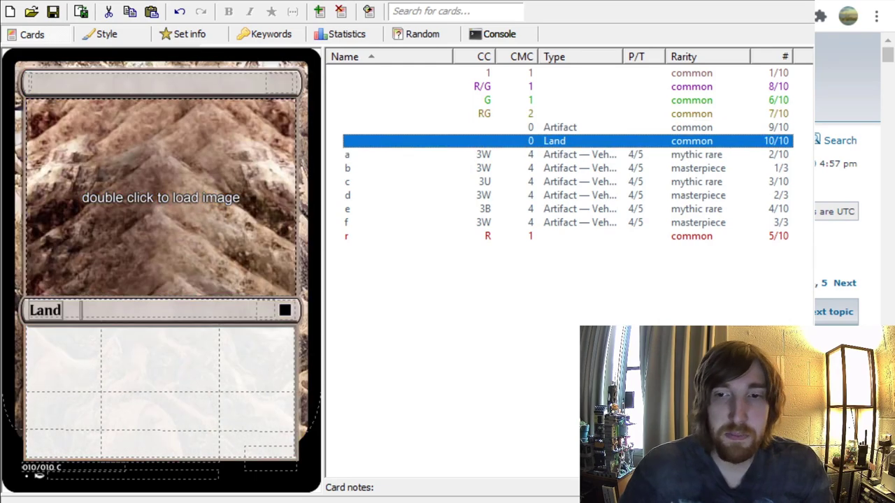
# - Enter WUBRG in the Land card's rules text, trying 'Pay', 'Add' and a colon, ending with a comma
pyautogui.click(78, 345)
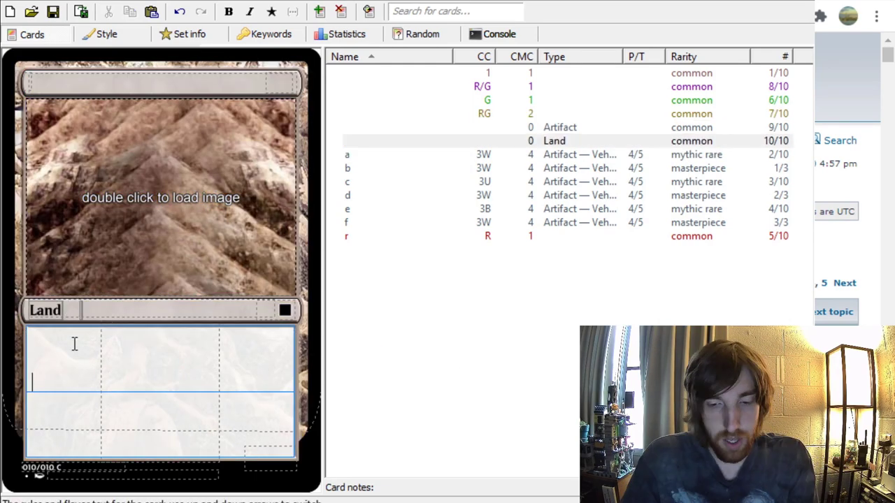
pyautogui.write('WUBRG')
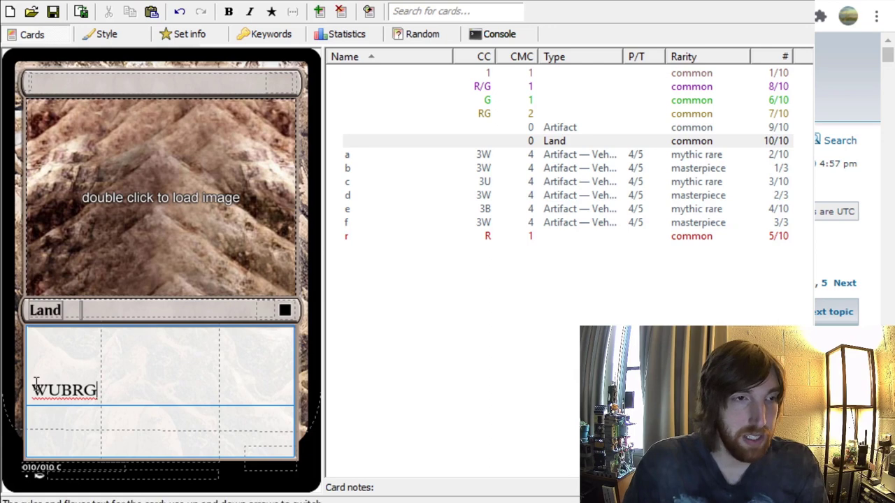
pyautogui.write('pay')
pyautogui.hotkey('ctrl', 'z')
pyautogui.hotkey('ctrl', 'z')
pyautogui.write('Pay')
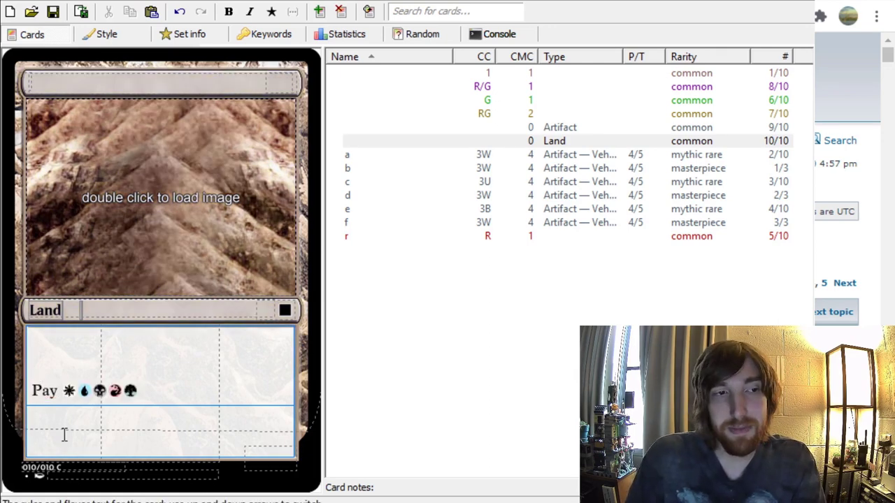
pyautogui.press('BackSpace')
pyautogui.press('BackSpace')
pyautogui.press('BackSpace')
pyautogui.press('BackSpace')
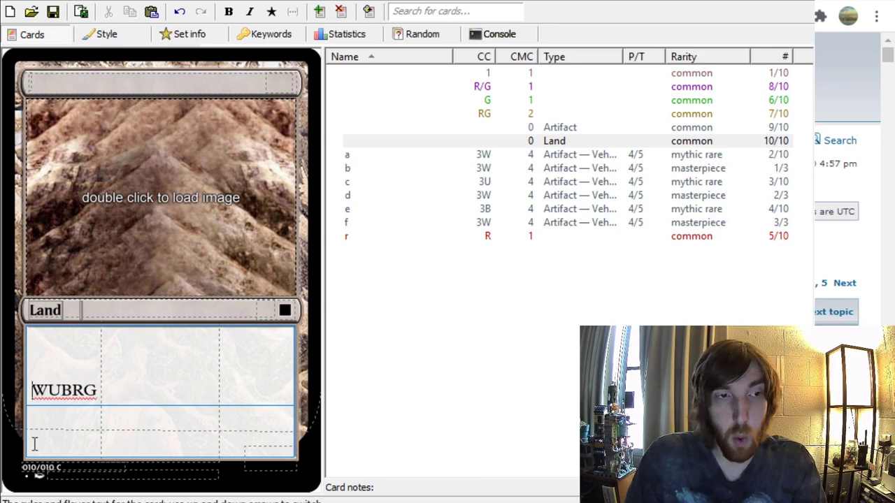
pyautogui.write('Add')
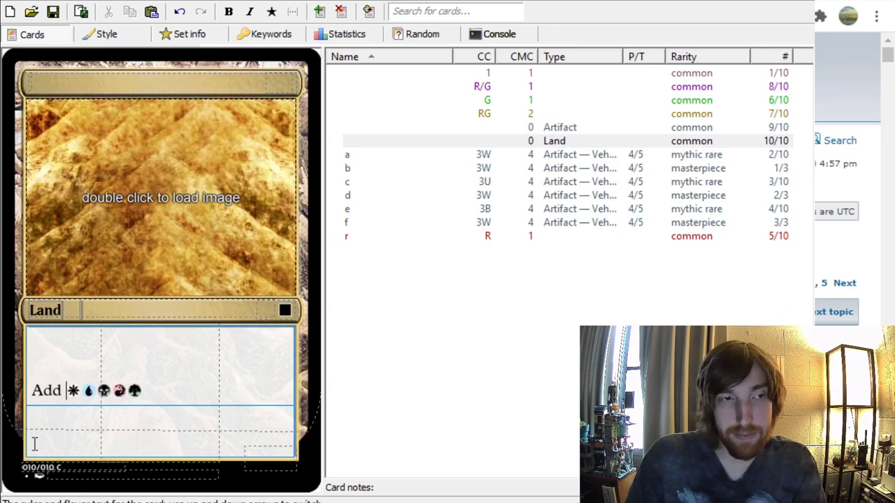
pyautogui.press('BackSpace')
pyautogui.press('BackSpace')
pyautogui.press('BackSpace')
pyautogui.press('BackSpace')
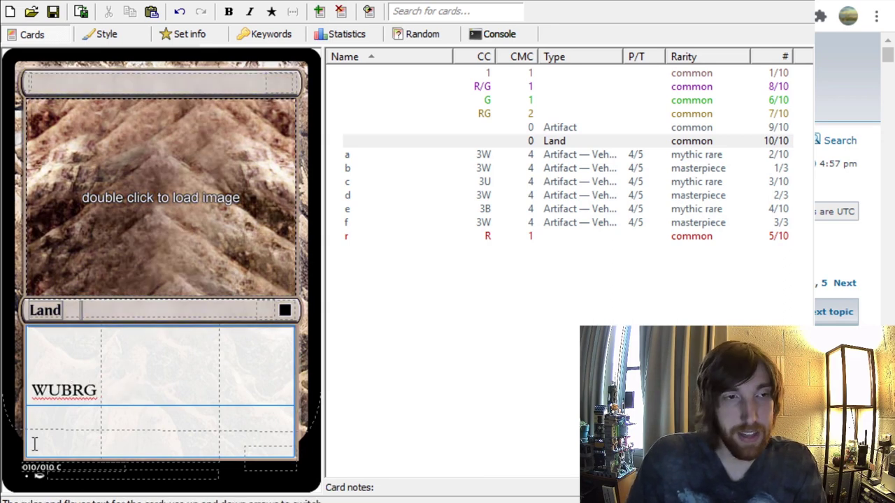
pyautogui.write(':')
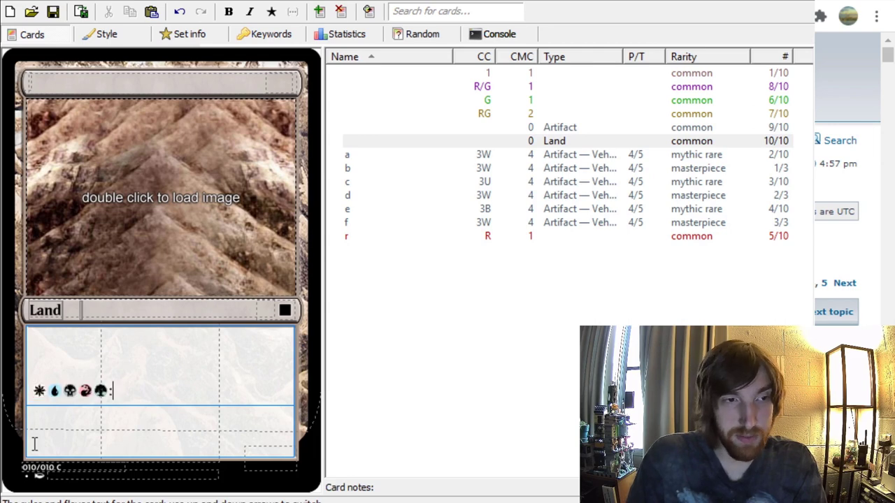
pyautogui.press('BackSpace')
pyautogui.write(',')
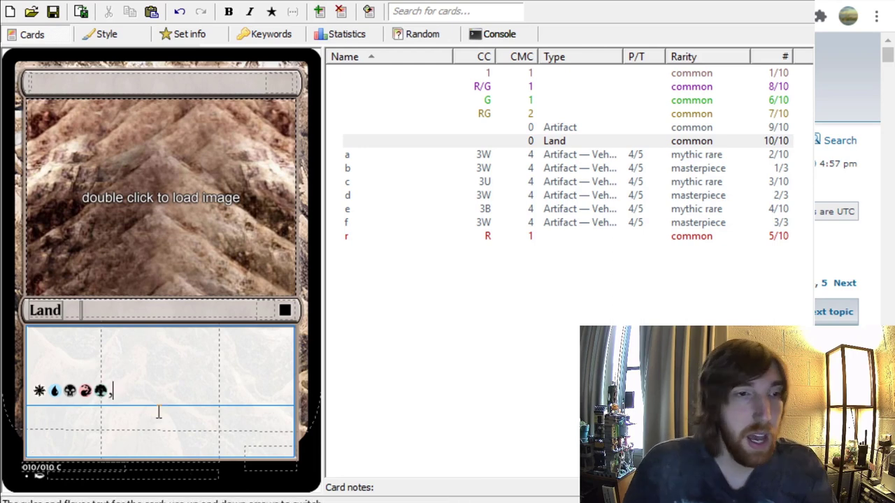
# - Remove the comma and turn the selected WUBRG into five mana symbols with the Symbol button
pyautogui.press('BackSpace')
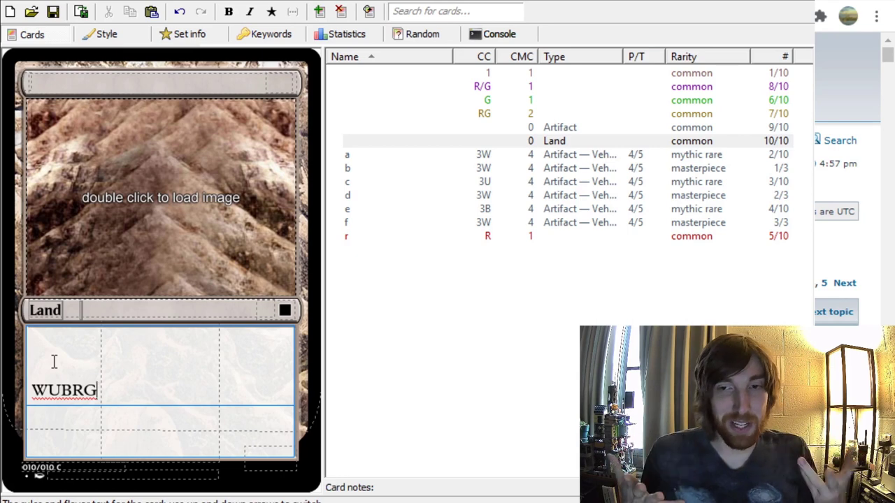
pyautogui.moveTo(54, 361); pyautogui.dragTo(73, 433)
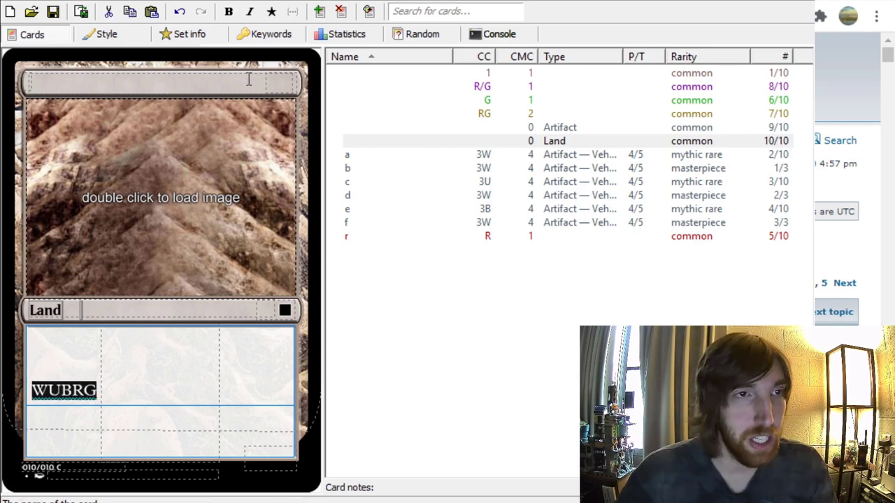
pyautogui.click(272, 12)
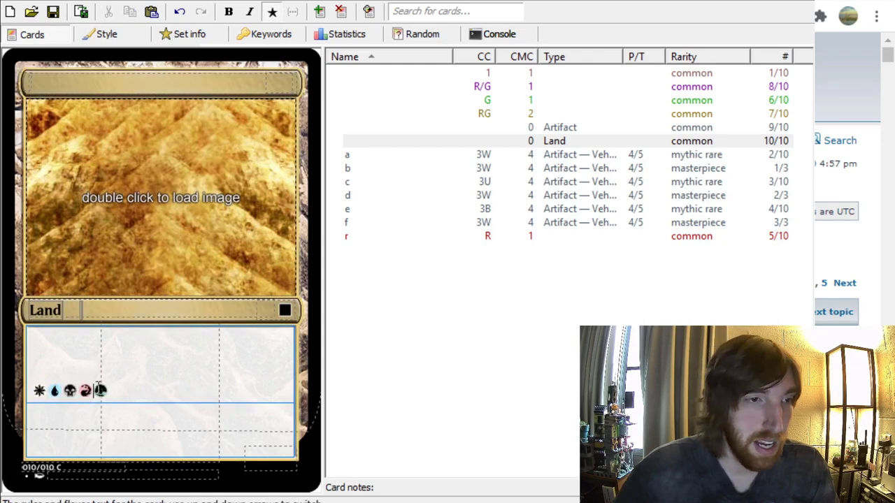
pyautogui.click(272, 12)
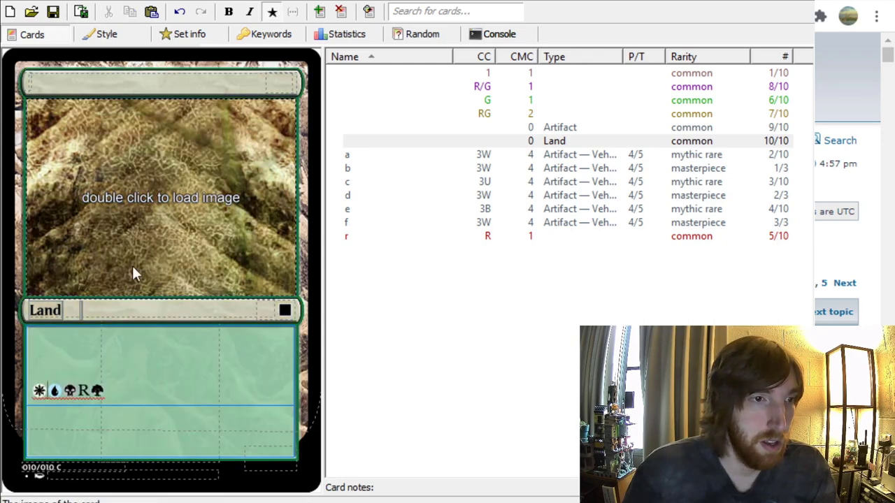
pyautogui.hotkey('ctrl', 'z')
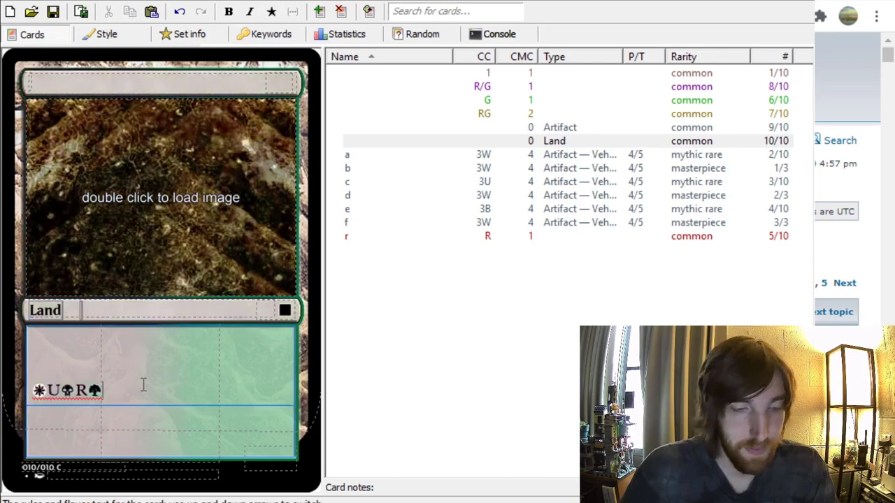
pyautogui.hotkey('ctrl', 'z')
pyautogui.hotkey('ctrl', 'y')
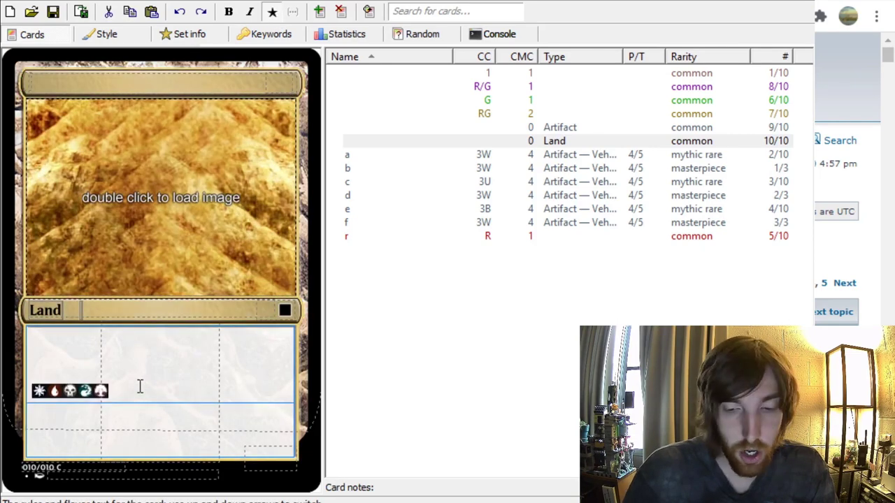
# - Add separate rules lines C:, H:, TQ:, S: and XYZ: below the mana symbols
pyautogui.click(133, 395)
pyautogui.press('Return')
pyautogui.write('C')
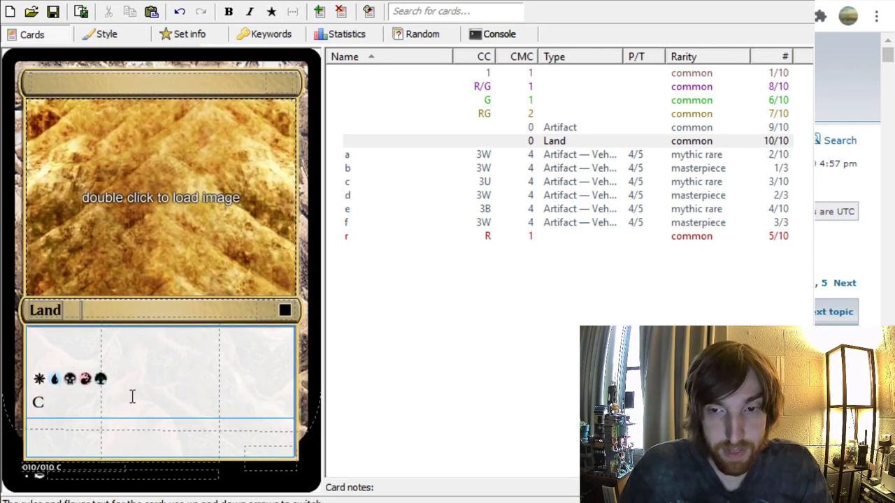
pyautogui.write(':')
pyautogui.press('Return')
pyautogui.write('H:')
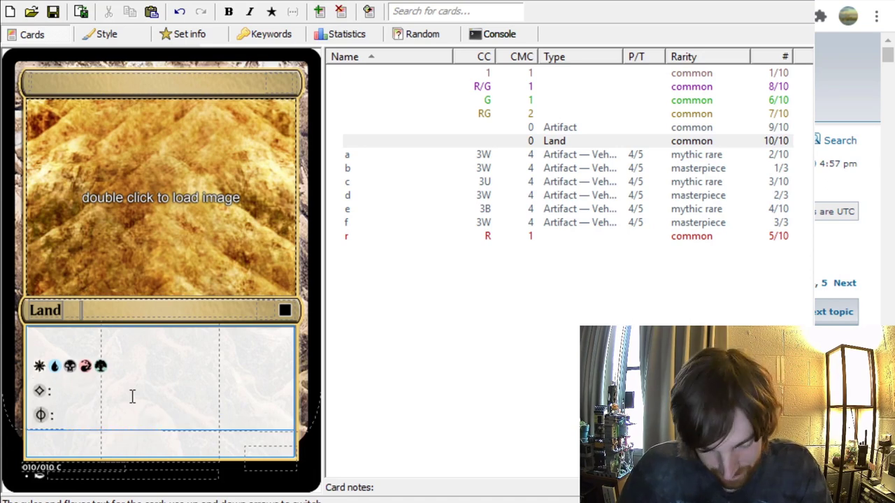
pyautogui.press('Return')
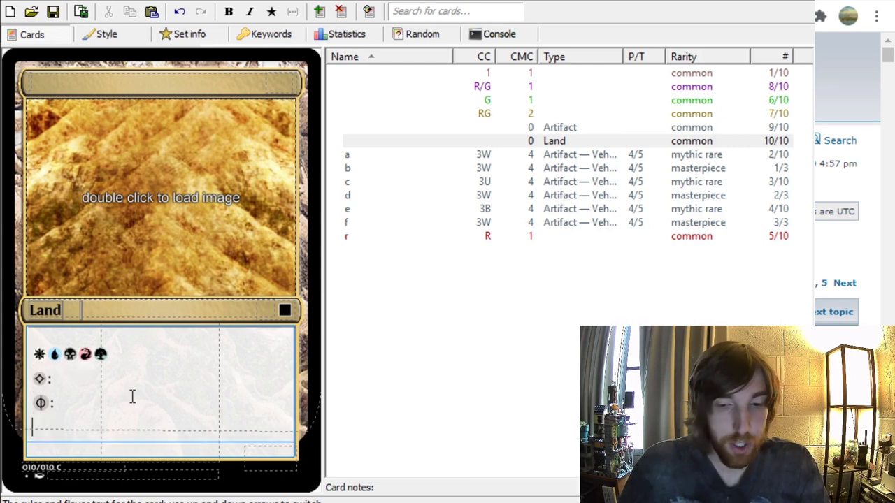
pyautogui.write('TQ:')
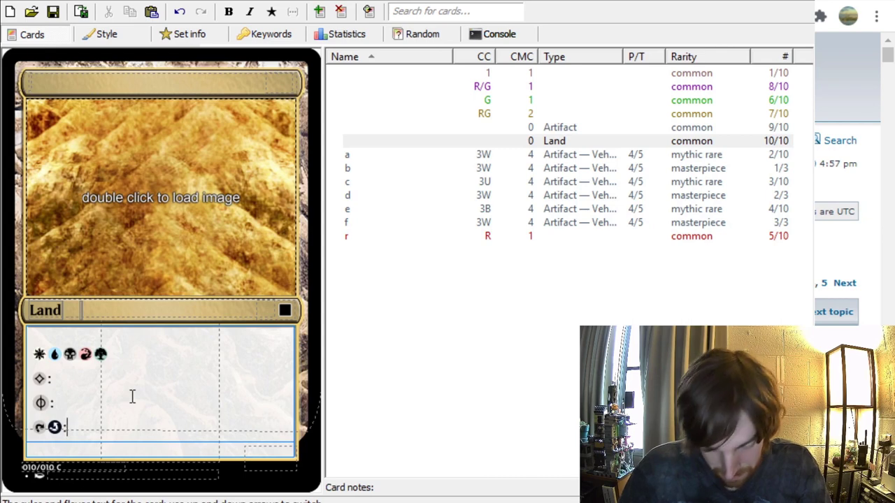
pyautogui.press('Return')
pyautogui.write('S:')
pyautogui.press('Return')
pyautogui.write('XYZ:')
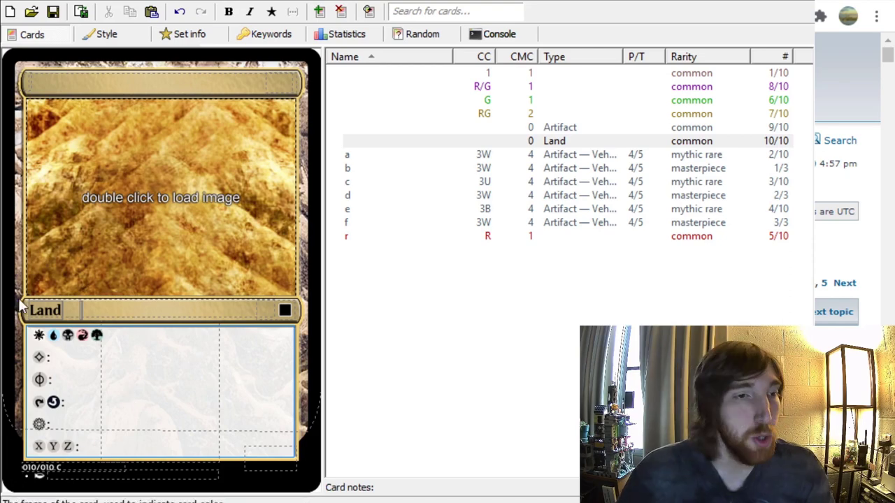
# - Select the Artifact card and change its cost to R/G hybrid
pyautogui.press('pageup')
pyautogui.press('Delete')
pyautogui.press('Delete')
pyautogui.press('Delete')
pyautogui.press('Delete')
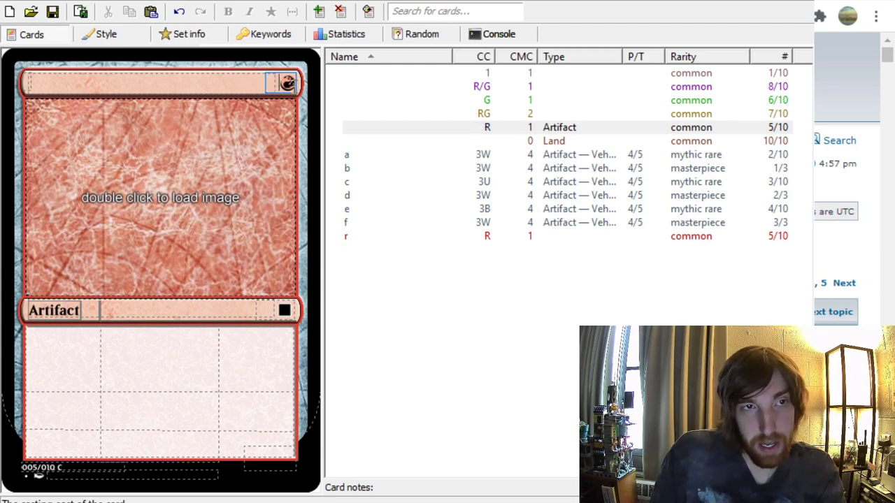
pyautogui.write('G')
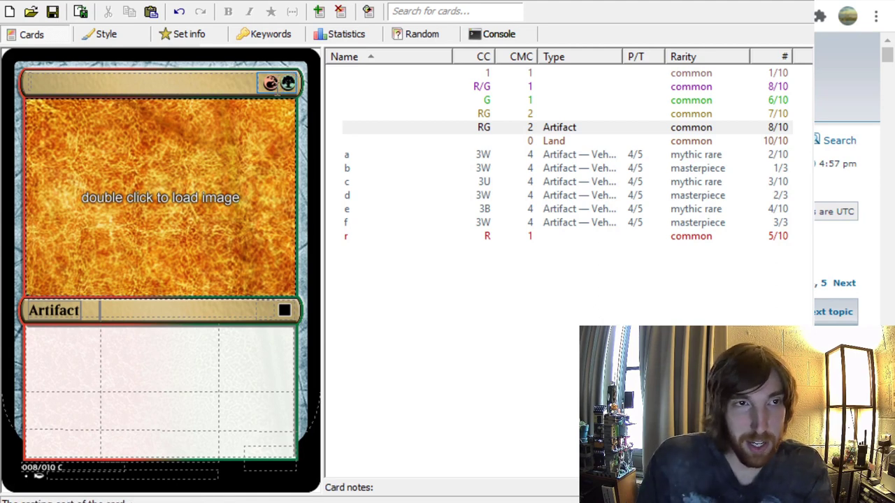
pyautogui.write('/')
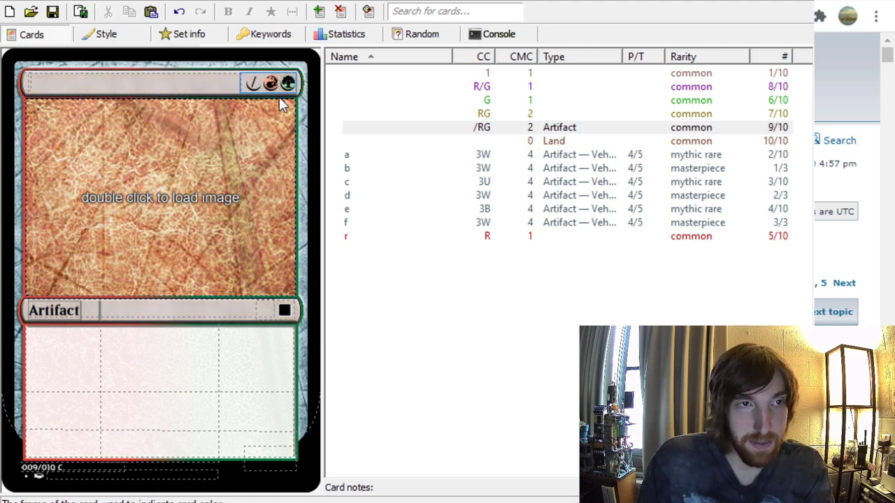
pyautogui.press('BackSpace')
pyautogui.press('Right')
pyautogui.write('/')
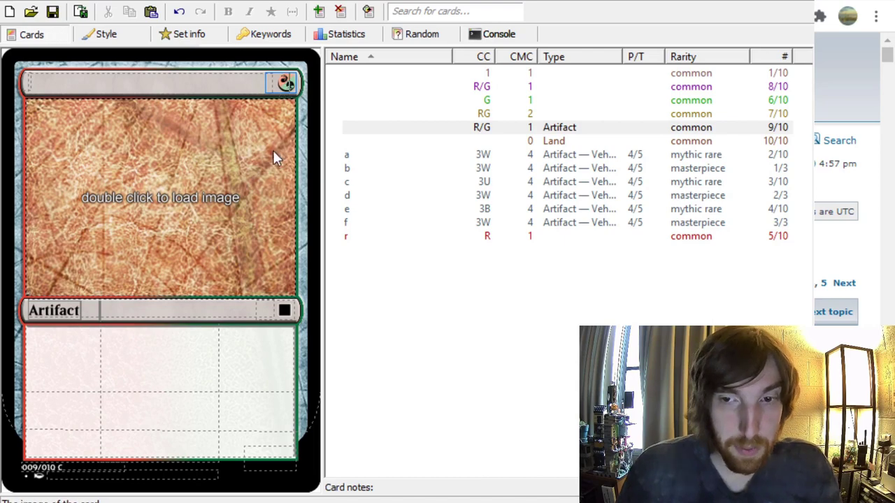
# - Delete the Artifact type and set the cost to a single H/B Phyrexian black symbol
pyautogui.click(51, 311)
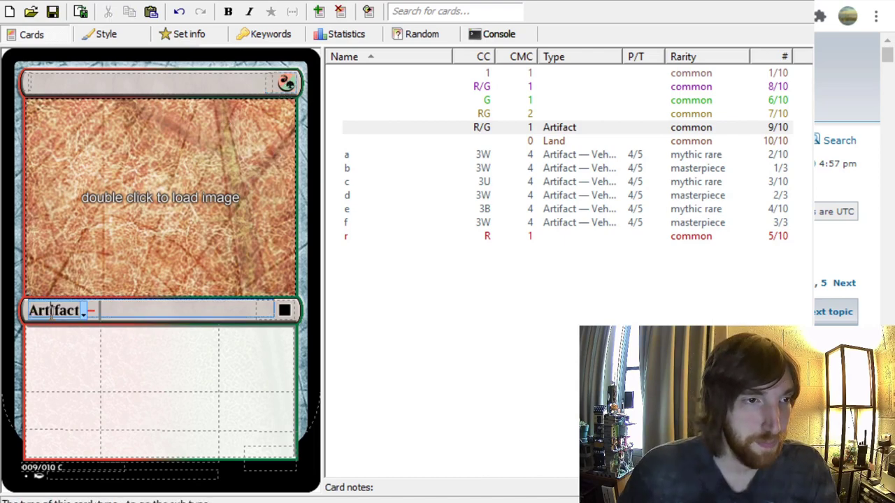
pyautogui.press('BackSpace')
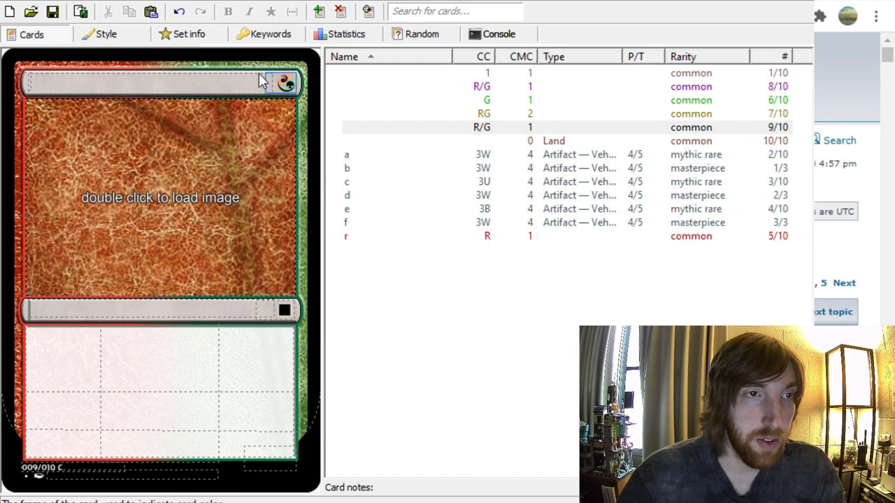
pyautogui.click(321, 92)
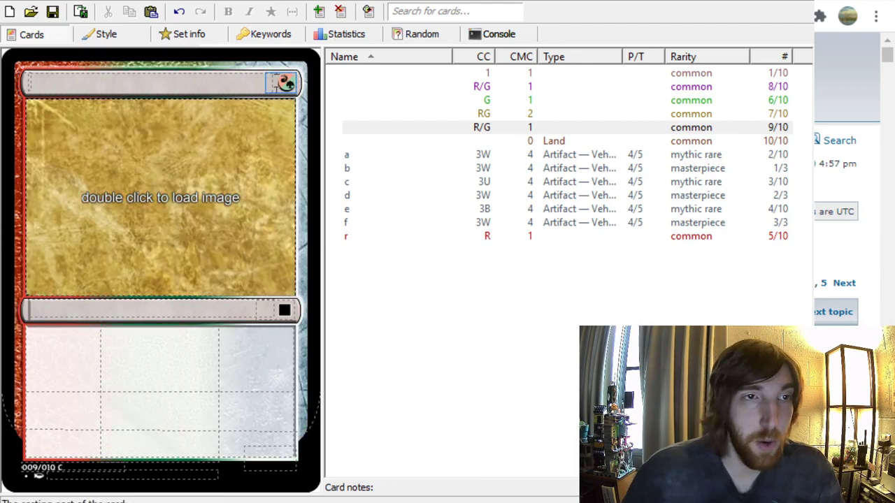
pyautogui.write('H')
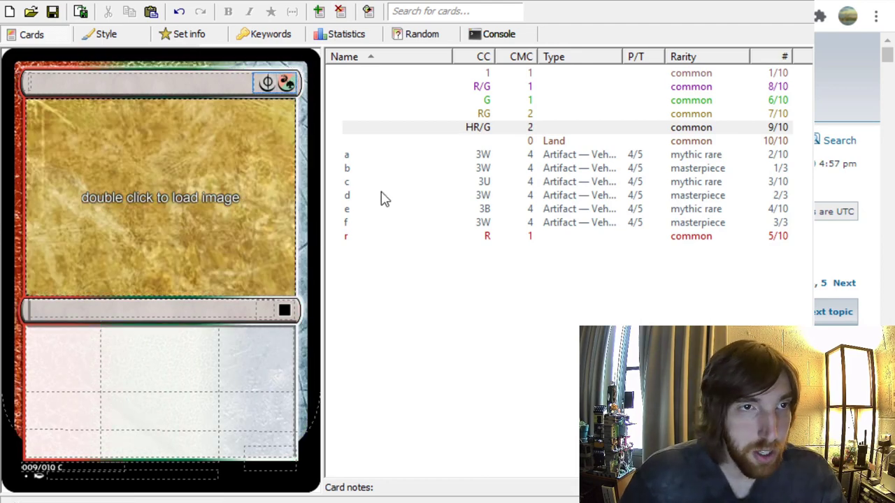
pyautogui.write('/BR...')
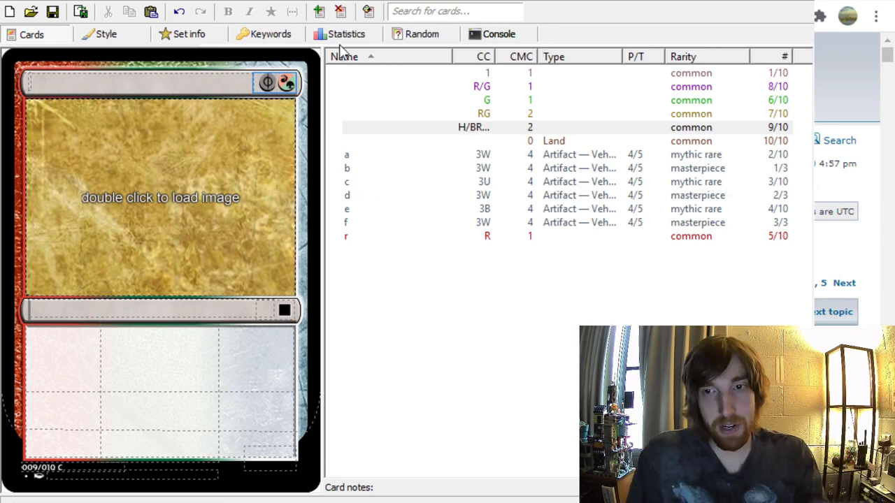
pyautogui.write('H/')
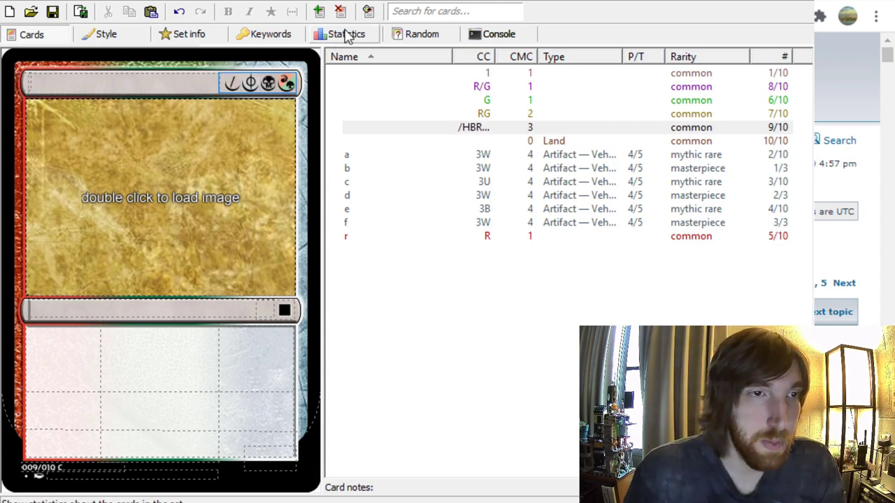
pyautogui.press('Delete')
pyautogui.press('Delete')
pyautogui.press('Delete')
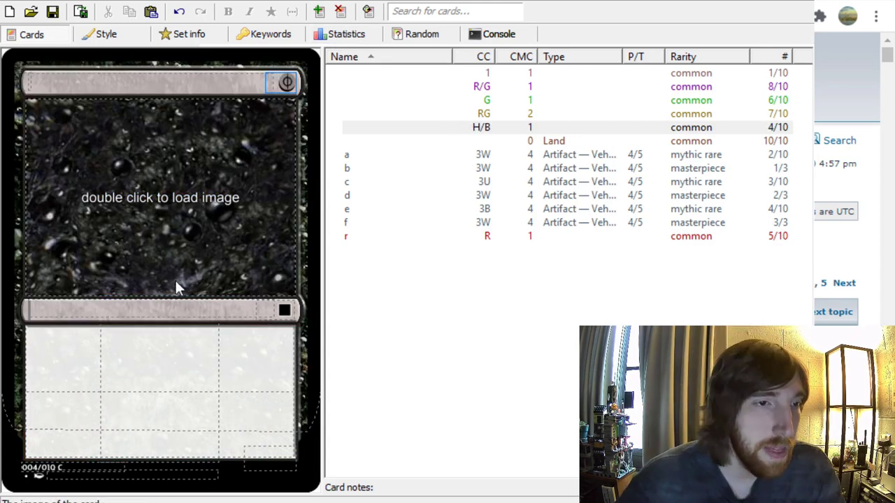
# - Change the card's cost to UB and replace the guild watermark with a plain placeholder
pyautogui.click(120, 358)
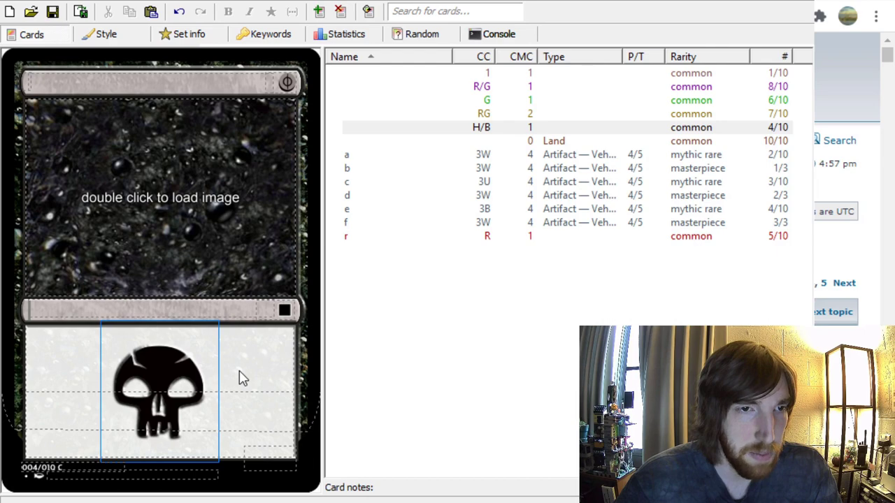
pyautogui.click(280, 81)
pyautogui.press('BackSpace')
pyautogui.press('BackSpace')
pyautogui.press('BackSpace')
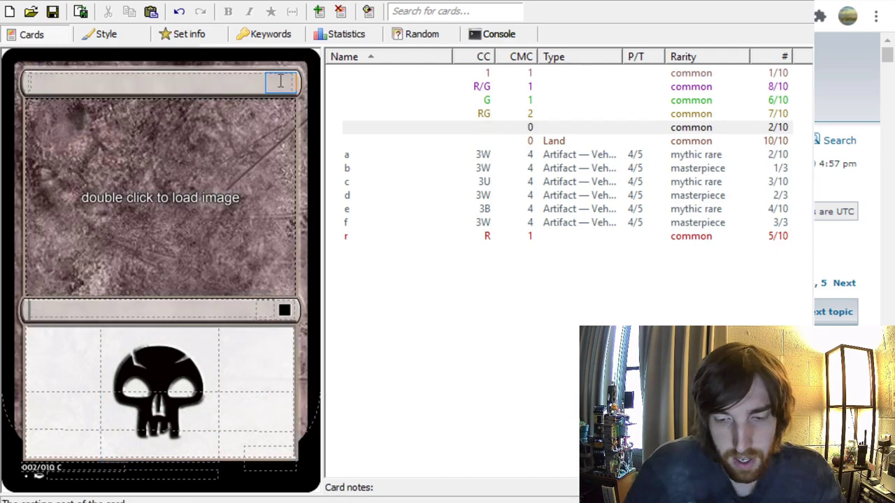
pyautogui.write('UB')
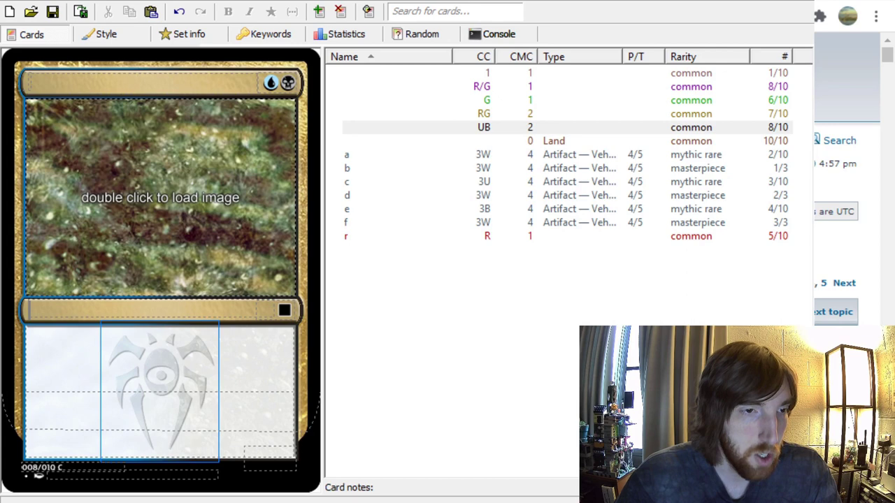
pyautogui.click(157, 377)
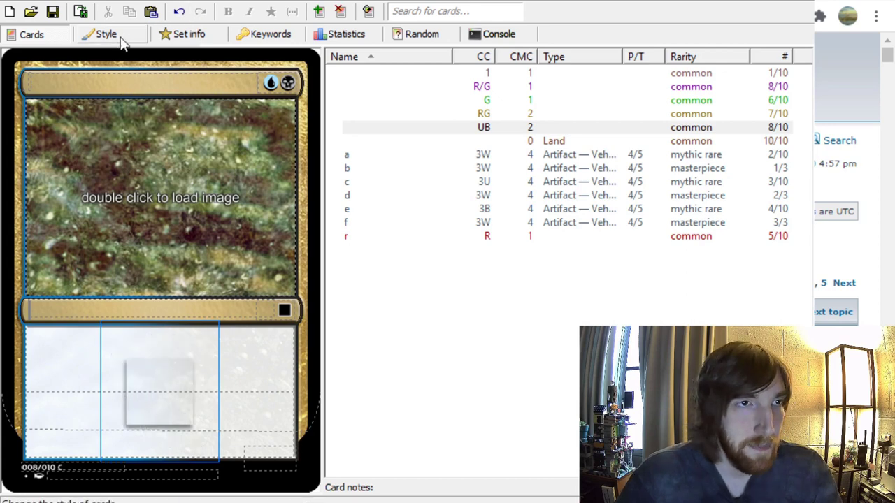
# - Create a circular set symbol on the Set info page, then return to the cards
pyautogui.click(183, 41)
pyautogui.scroll(-2, 194, 336)
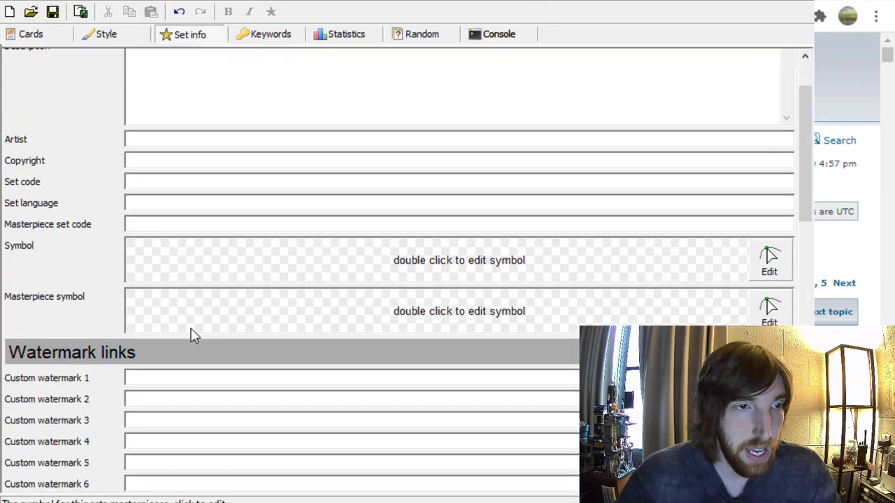
pyautogui.scroll(2, 194, 336)
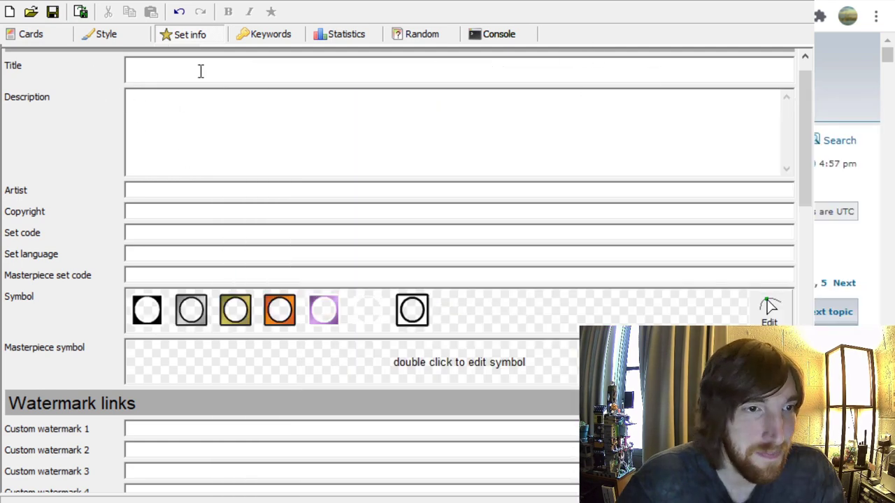
pyautogui.click(31, 37)
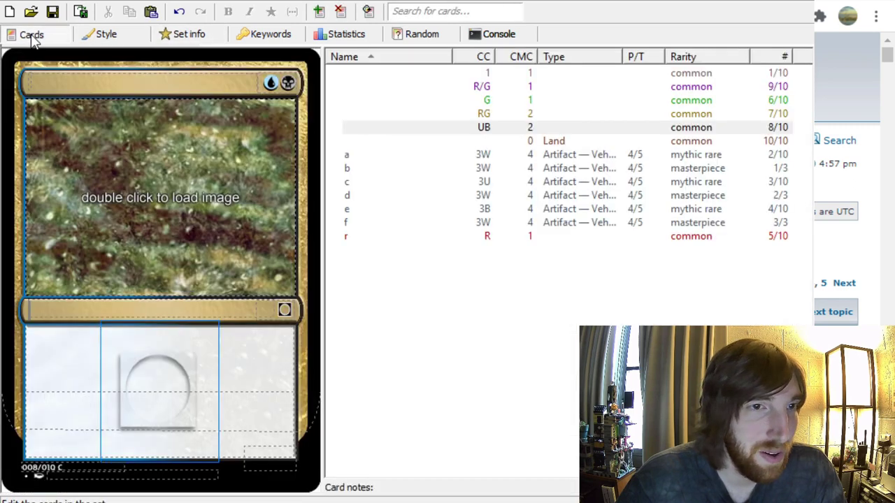
# - Enter ~ and @ on separate rules-text lines, inserting the CARDNAME and LEGENDNAME placeholders
pyautogui.click(285, 308)
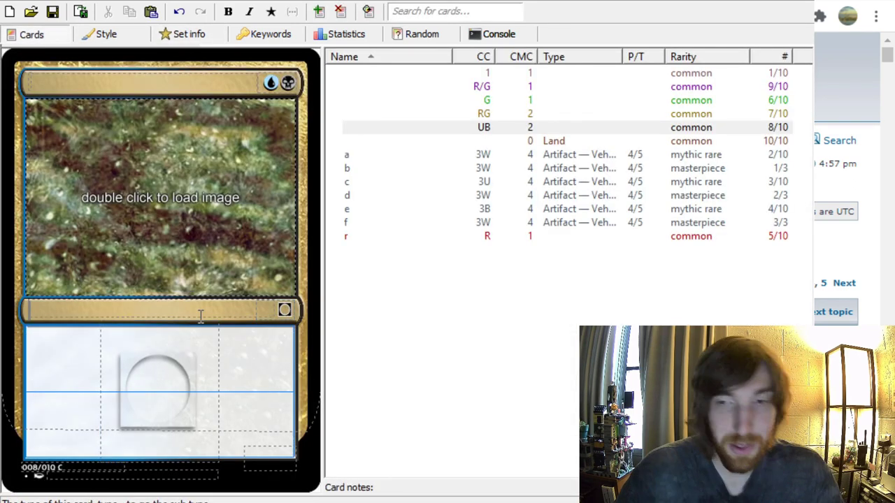
pyautogui.click(231, 84)
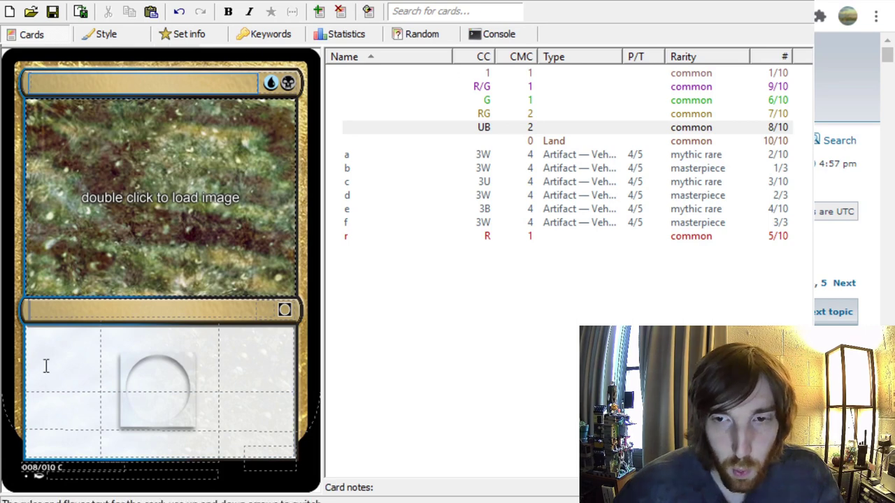
pyautogui.click(90, 357)
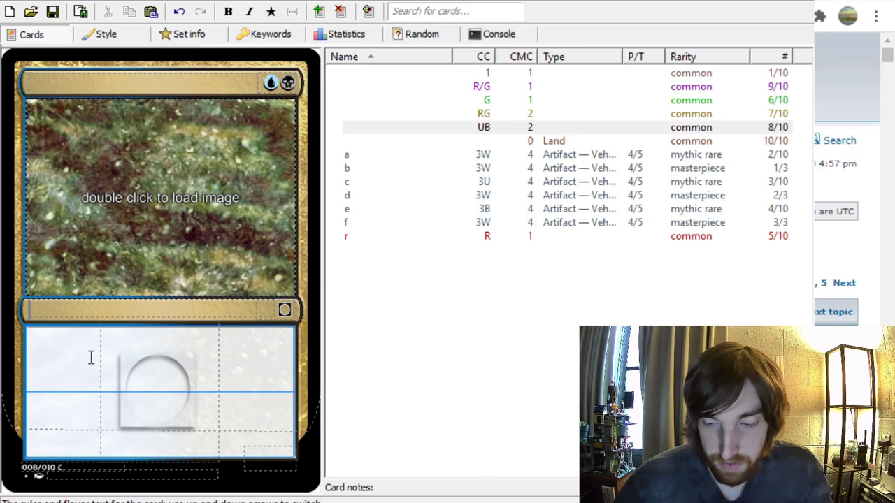
pyautogui.write('~')
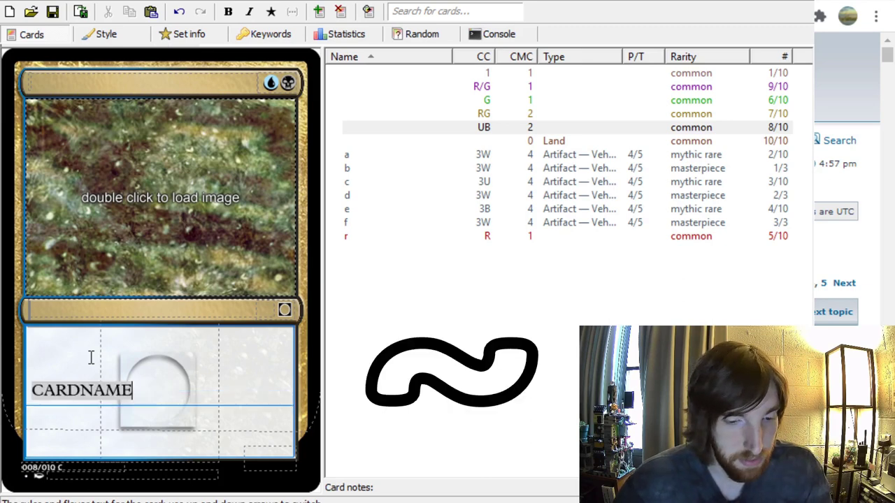
pyautogui.press('Return')
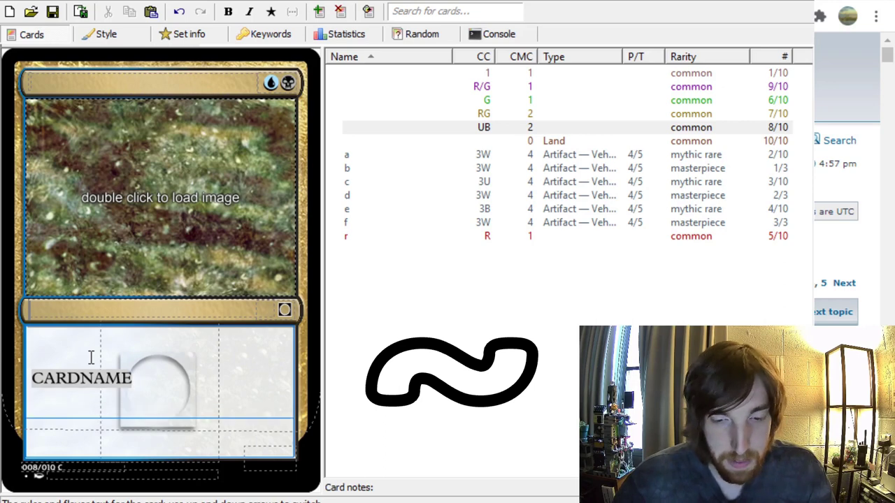
pyautogui.write('@')
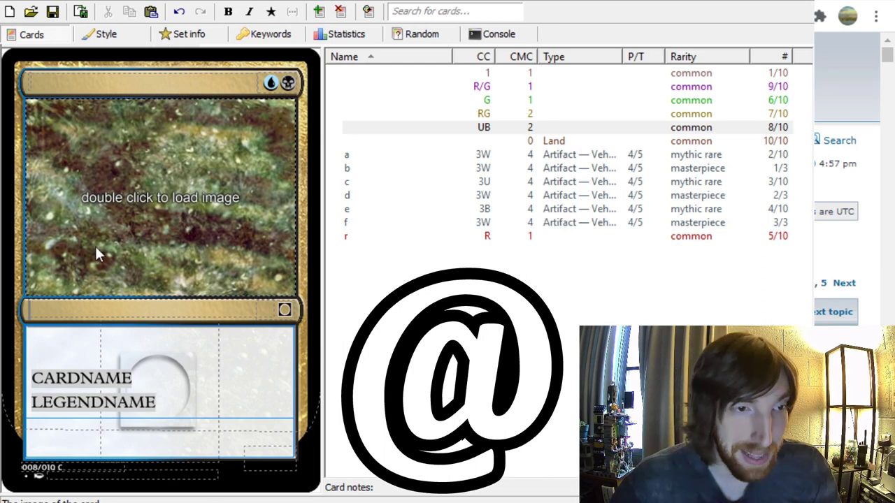
pyautogui.click(77, 85)
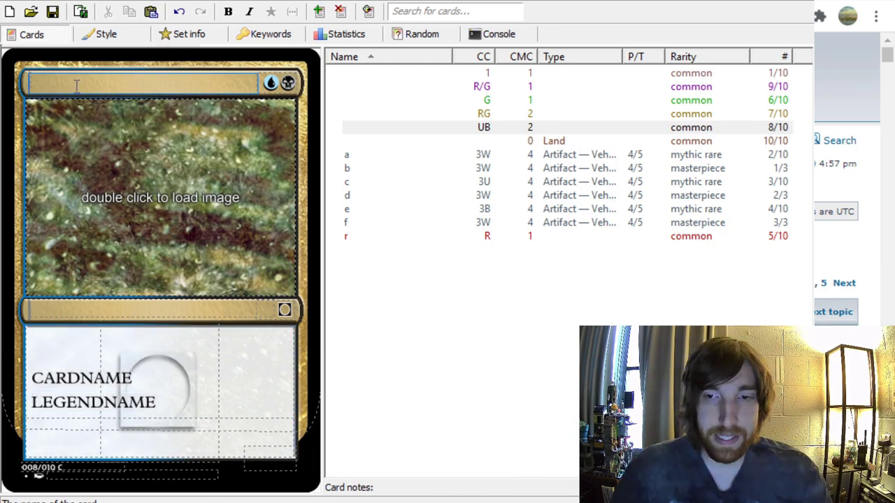
pyautogui.click(51, 378)
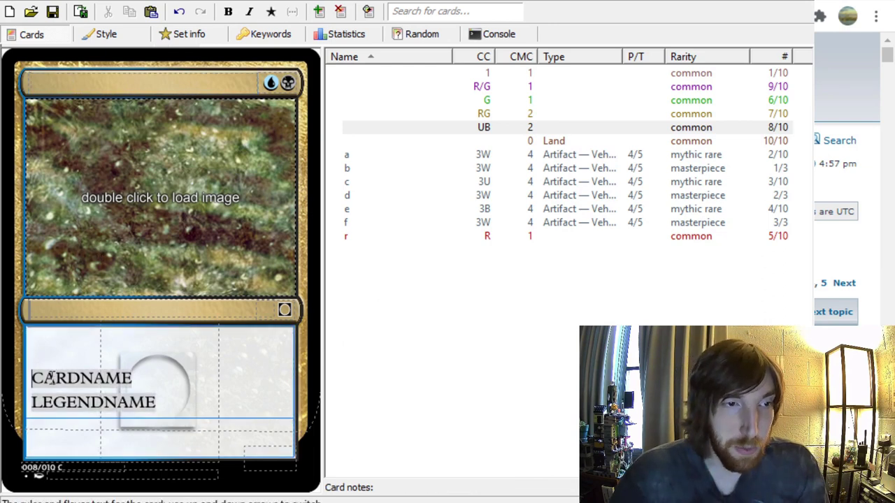
pyautogui.click(69, 85)
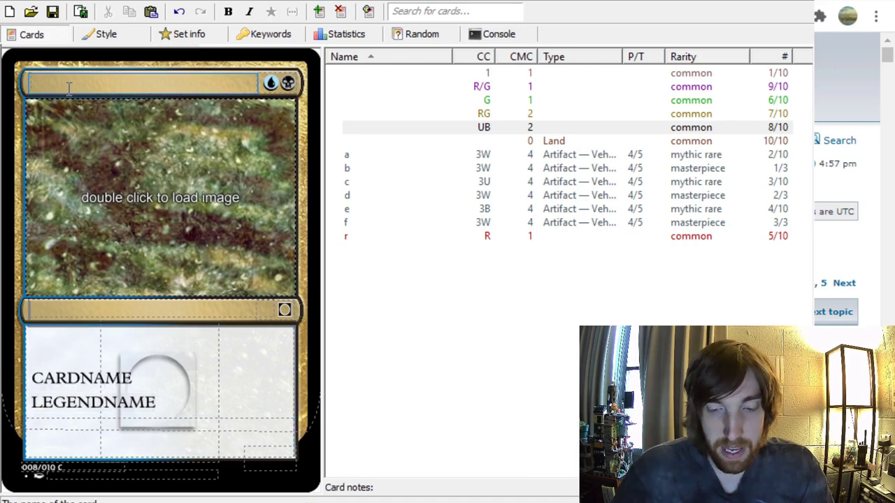
# - Name the card 'Julian, King of Deceit' and set its type line to Legendary Creature
pyautogui.write('Julian')
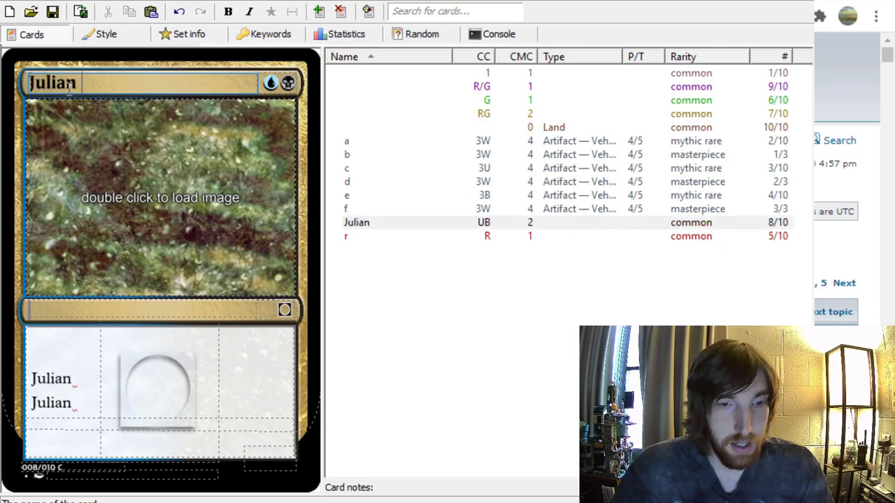
pyautogui.write(', King of')
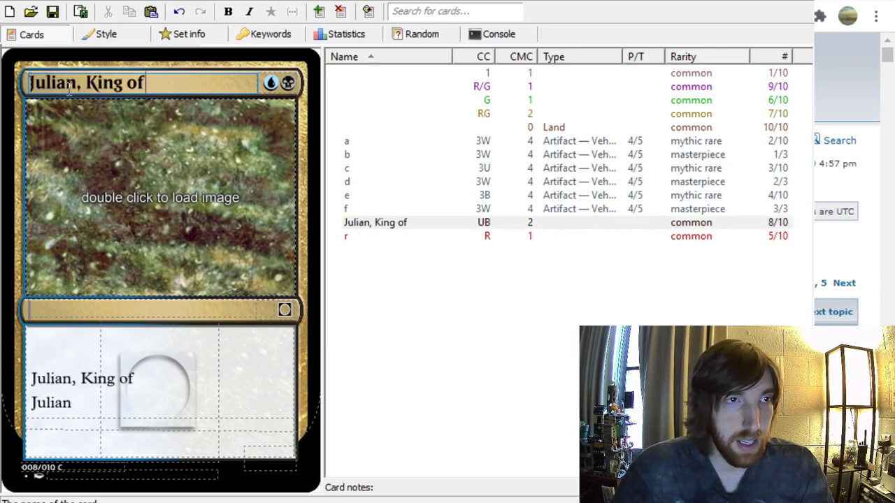
pyautogui.write(' Deceit')
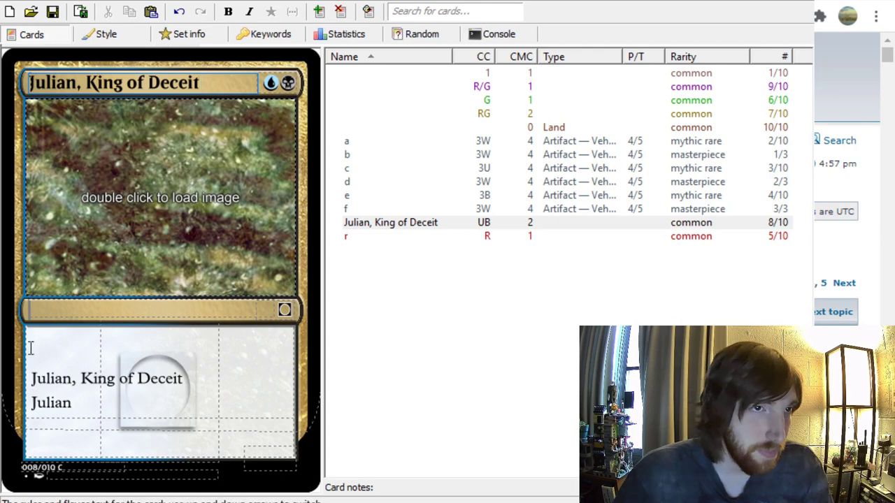
pyautogui.click(36, 310)
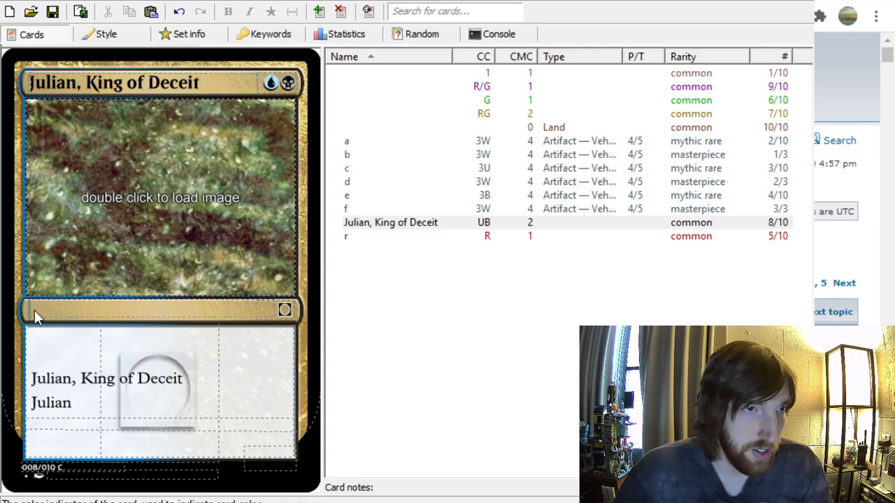
pyautogui.write('Legenday C')
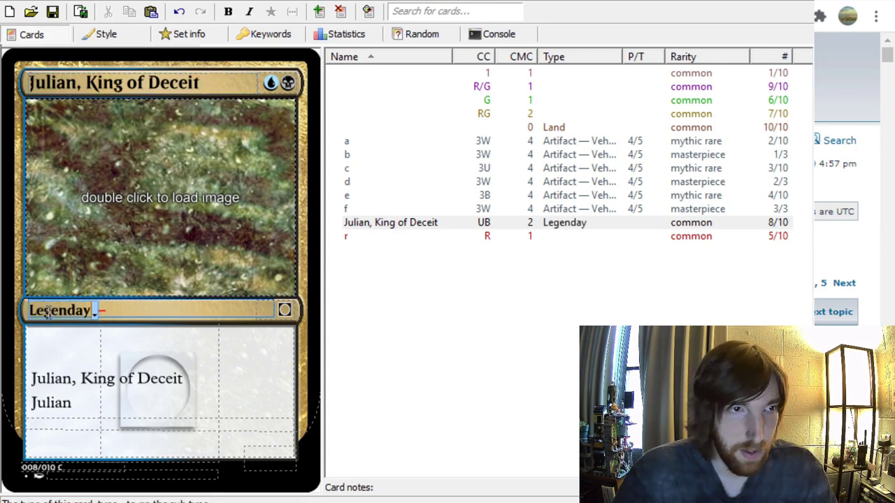
pyautogui.press('BackSpace')
pyautogui.press('BackSpace')
pyautogui.press('BackSpace')
pyautogui.write('ry Creature')
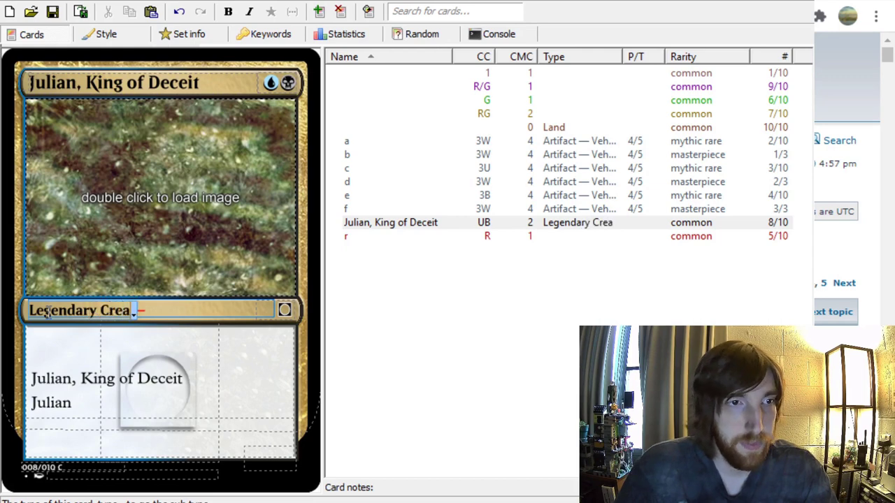
# - Highlight the full-name and short-name 'Julian' references in the rules text and title to check them
pyautogui.click(31, 378)
pyautogui.moveTo(50, 378); pyautogui.dragTo(181, 379)
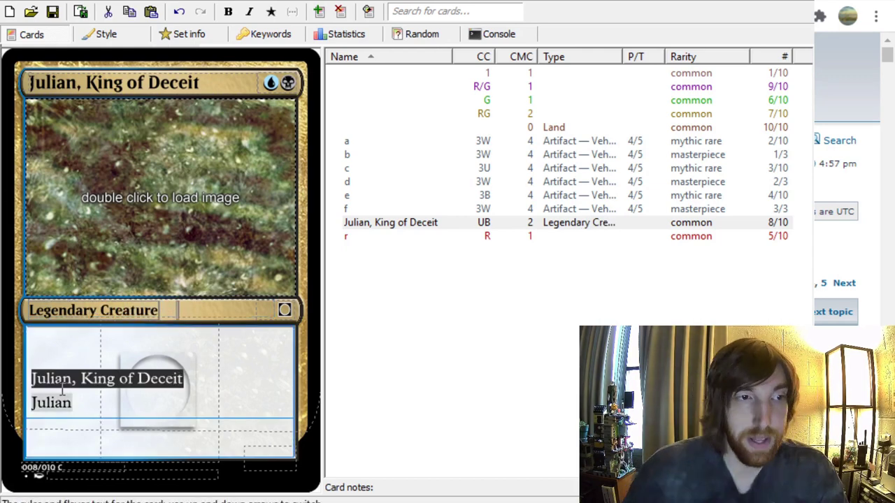
pyautogui.moveTo(102, 398); pyautogui.dragTo(15, 404)
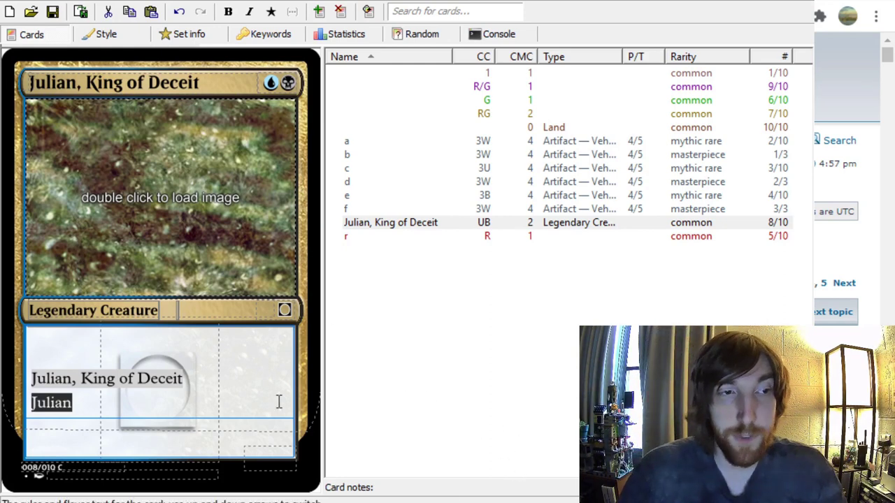
pyautogui.moveTo(188, 370); pyautogui.dragTo(11, 364)
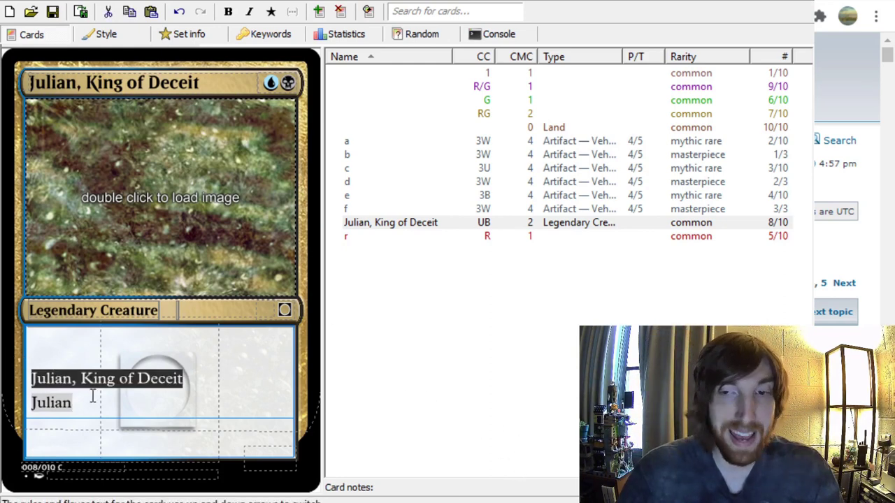
pyautogui.moveTo(87, 399); pyautogui.dragTo(33, 403)
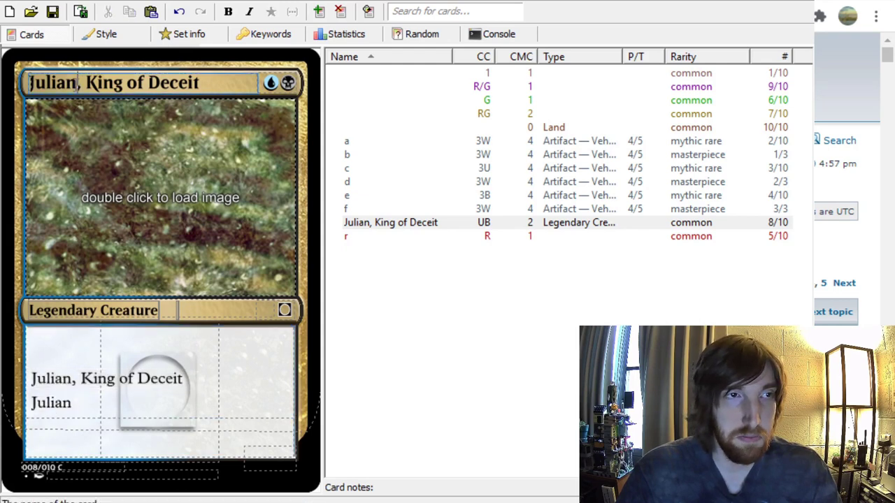
pyautogui.moveTo(78, 83); pyautogui.dragTo(28, 82)
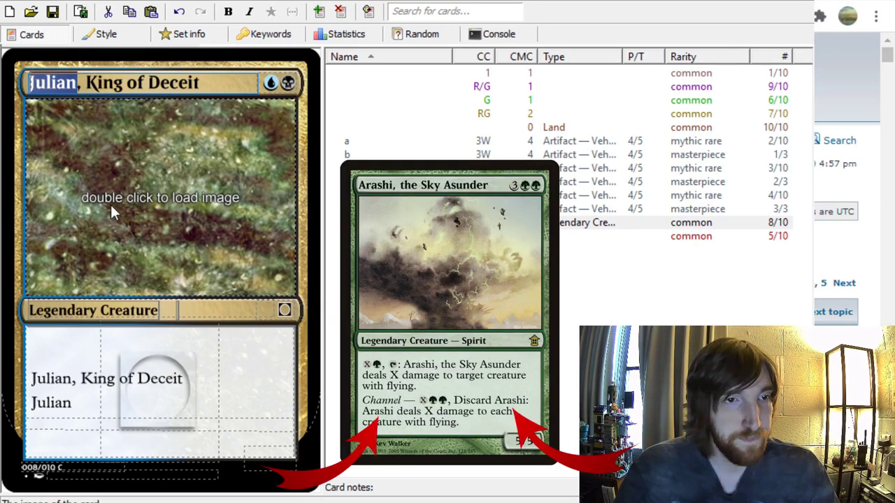
# - Write 'When ~ ETB or' and 'When ~ LTB' so the rules text expands to enters/leaves the battlefield
pyautogui.click(51, 377)
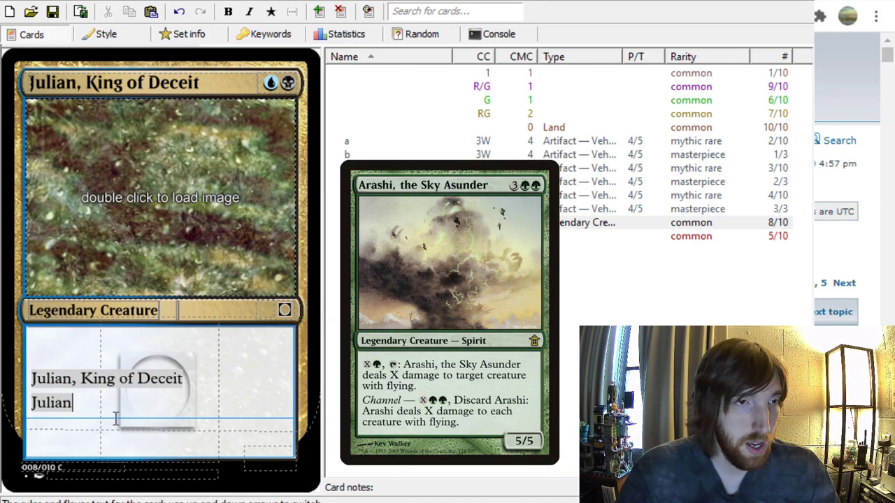
pyautogui.click(33, 378)
pyautogui.write('When ')
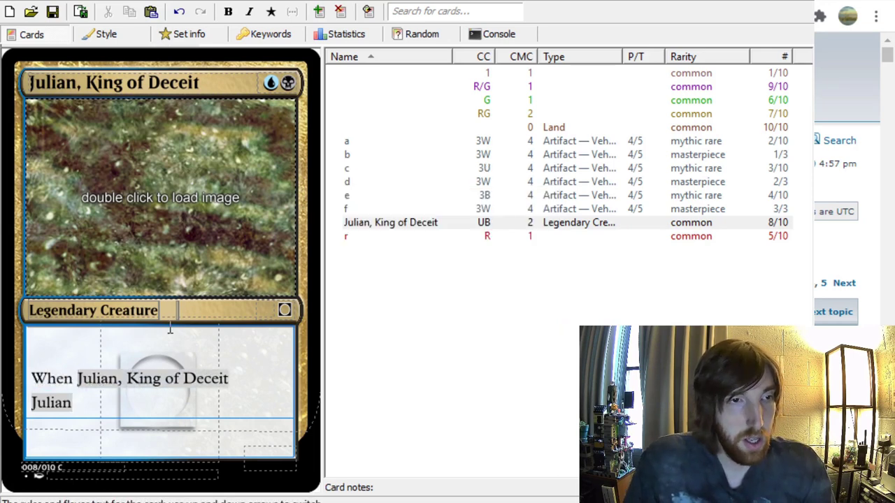
pyautogui.write(',')
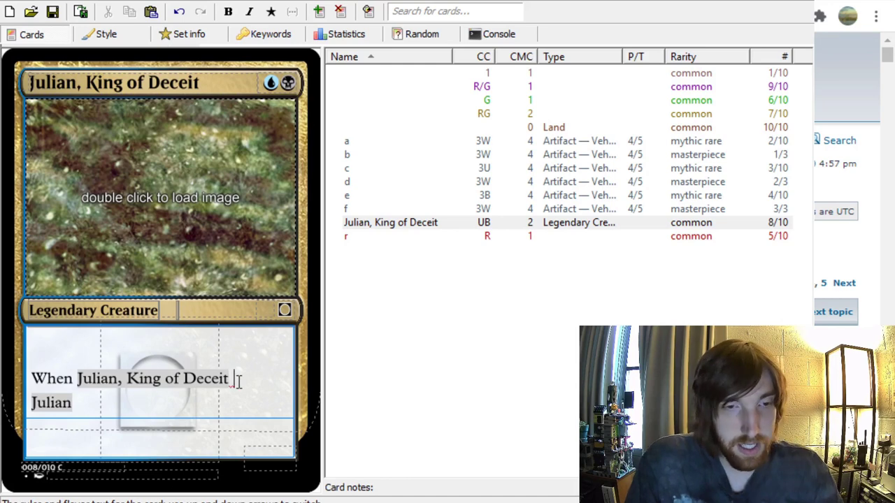
pyautogui.write('ETB')
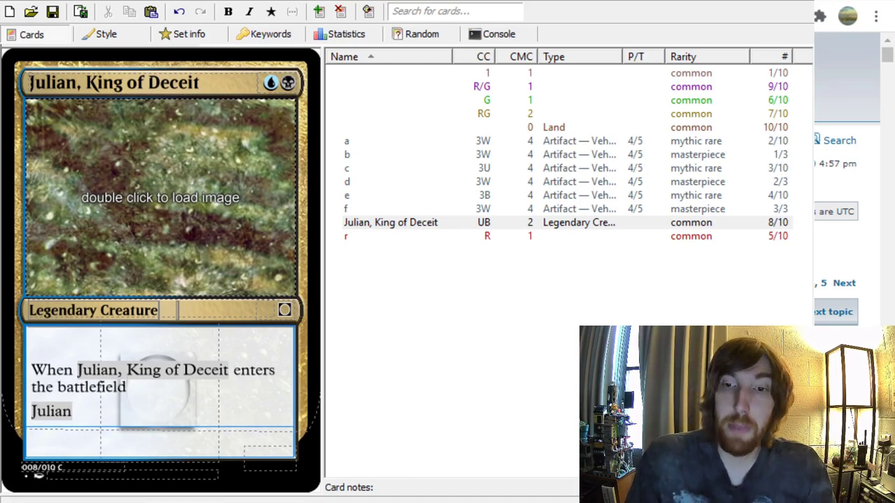
pyautogui.write(' or')
pyautogui.write('L')
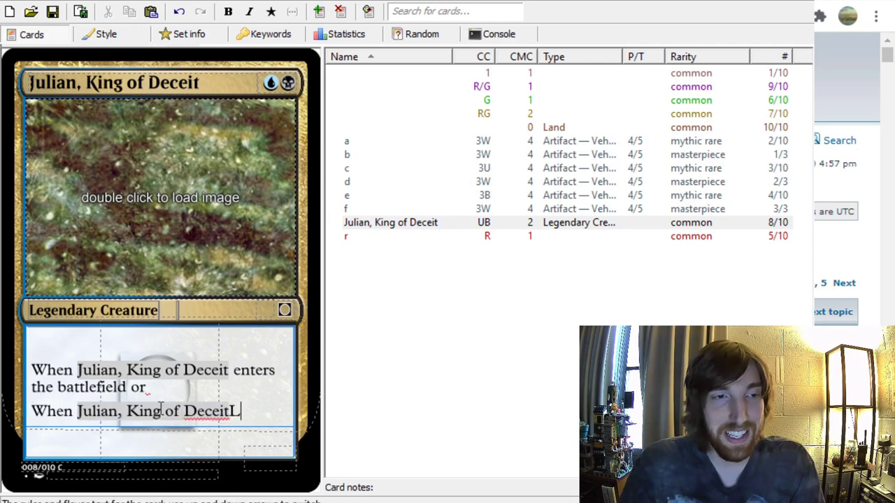
pyautogui.press('BackSpace')
pyautogui.write('LTB')
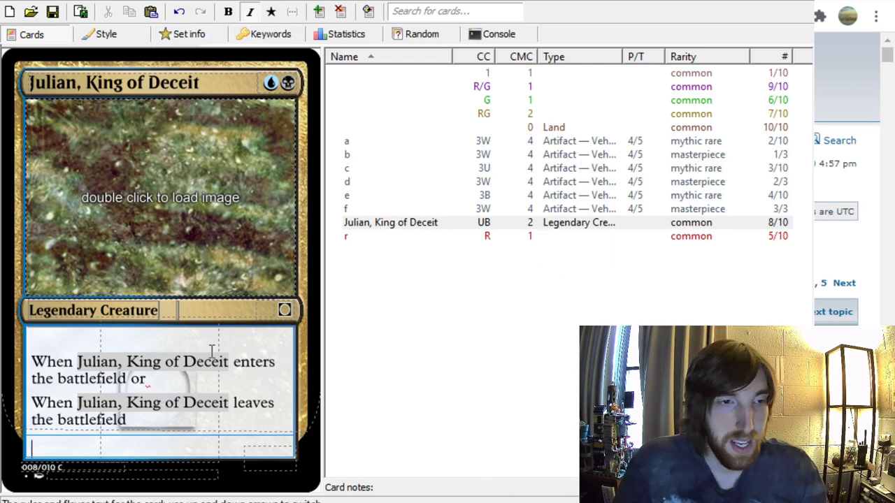
# - Type the flavour text 'Yo dawg.' on the line below the rules text
pyautogui.write('Yo dawg.')
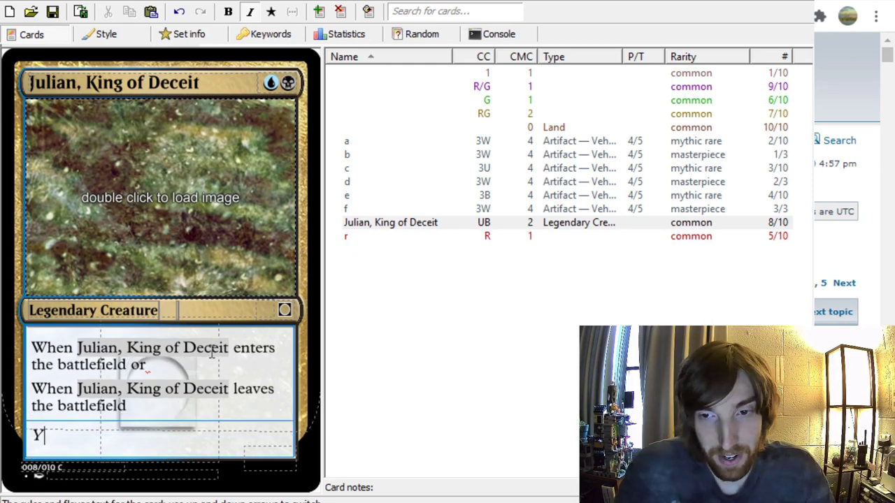